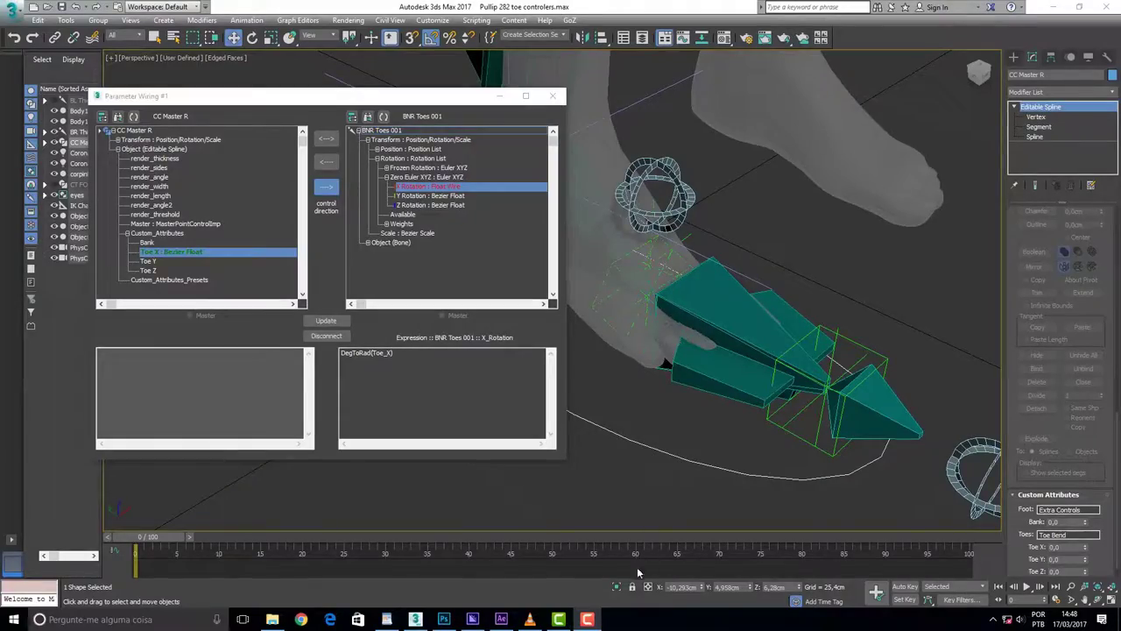
Step: Wire Toe Y one-way to BNR Toes 001's Y Rotation using the expression DegToRad(Toe_Y)
click(148, 261)
click(423, 195)
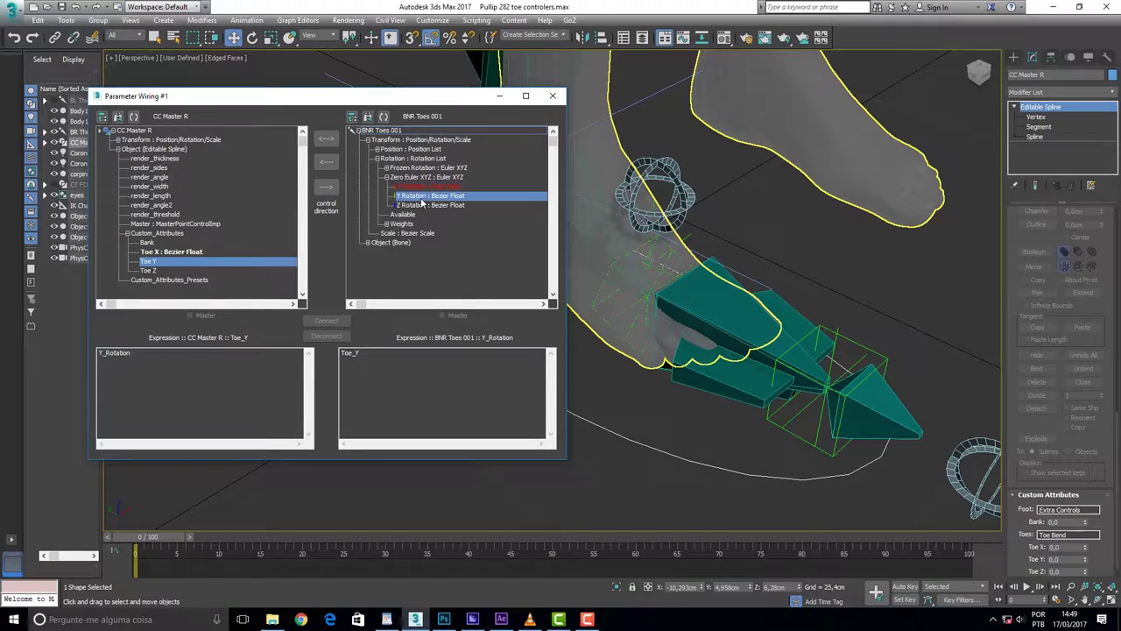
click(328, 321)
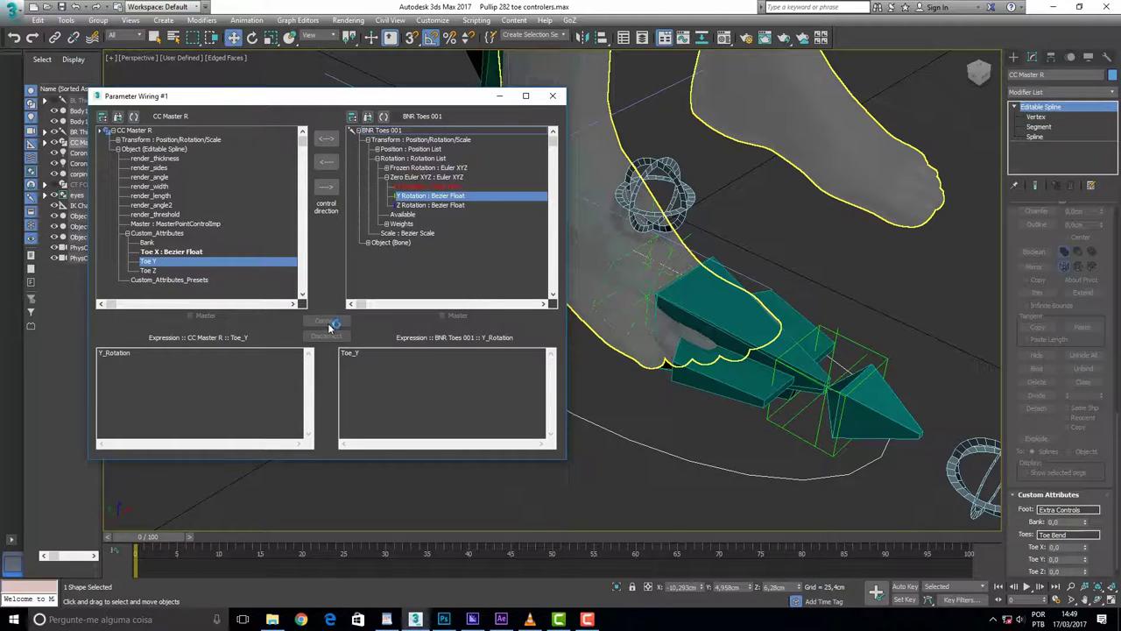
click(326, 188)
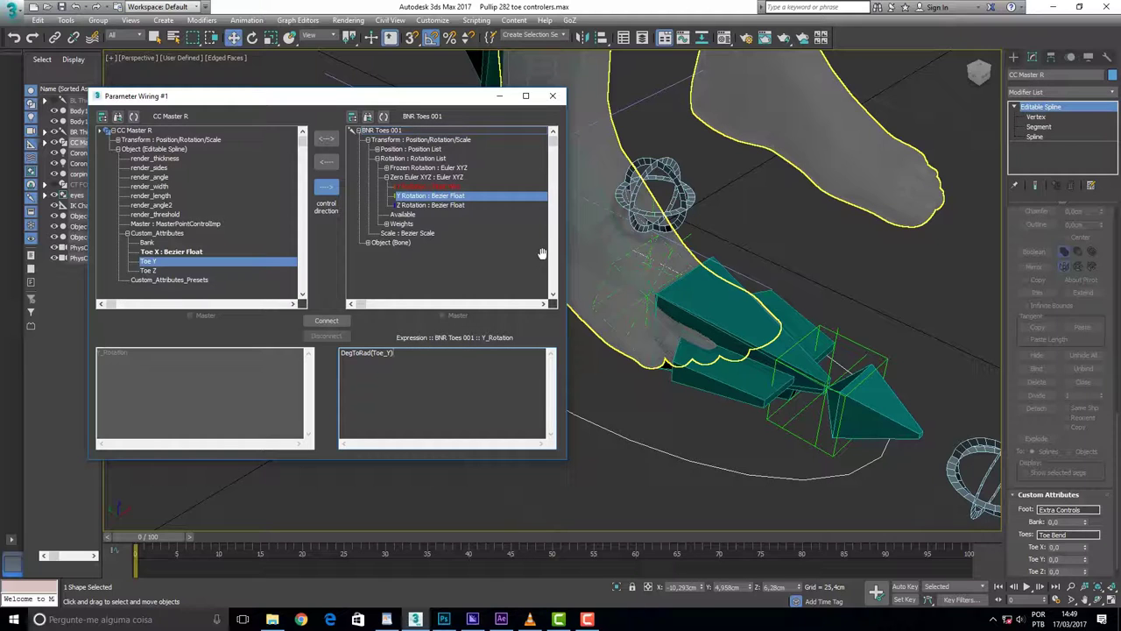
click(331, 323)
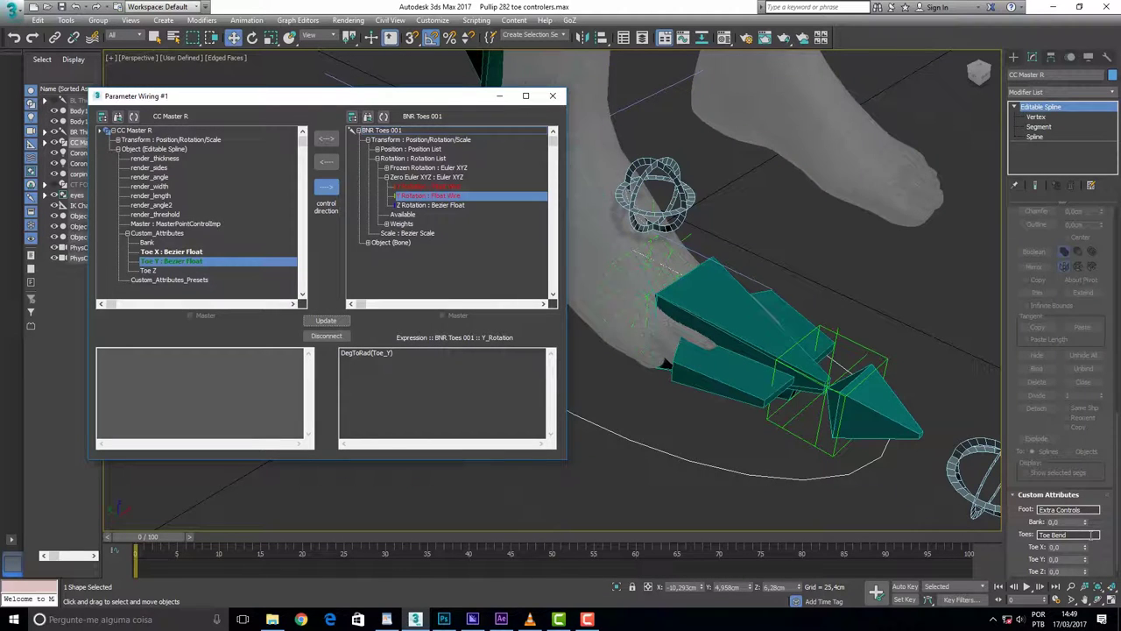
Step: Test the Toe Y wire by bending the toes with its spinner
click(1086, 556)
drag(1069, 565, 1070, 565)
click(1060, 558)
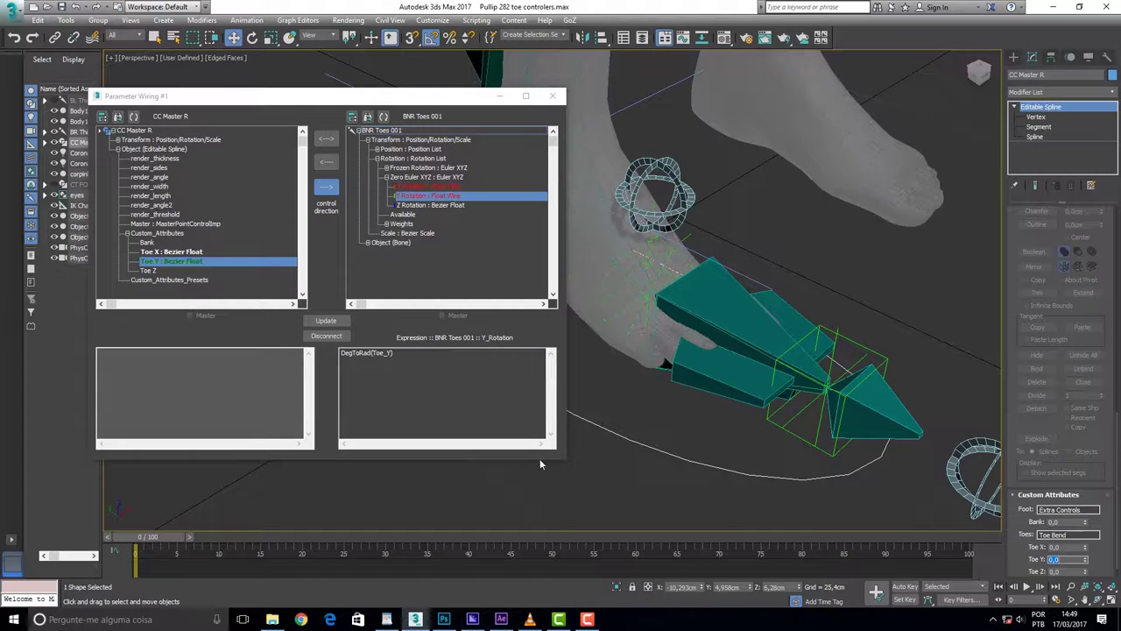
Step: Wire Toe Z one-way to the toe bone's Z Rotation with DegToRad(Toe_Z), then curl the toes with Toe Z
click(146, 271)
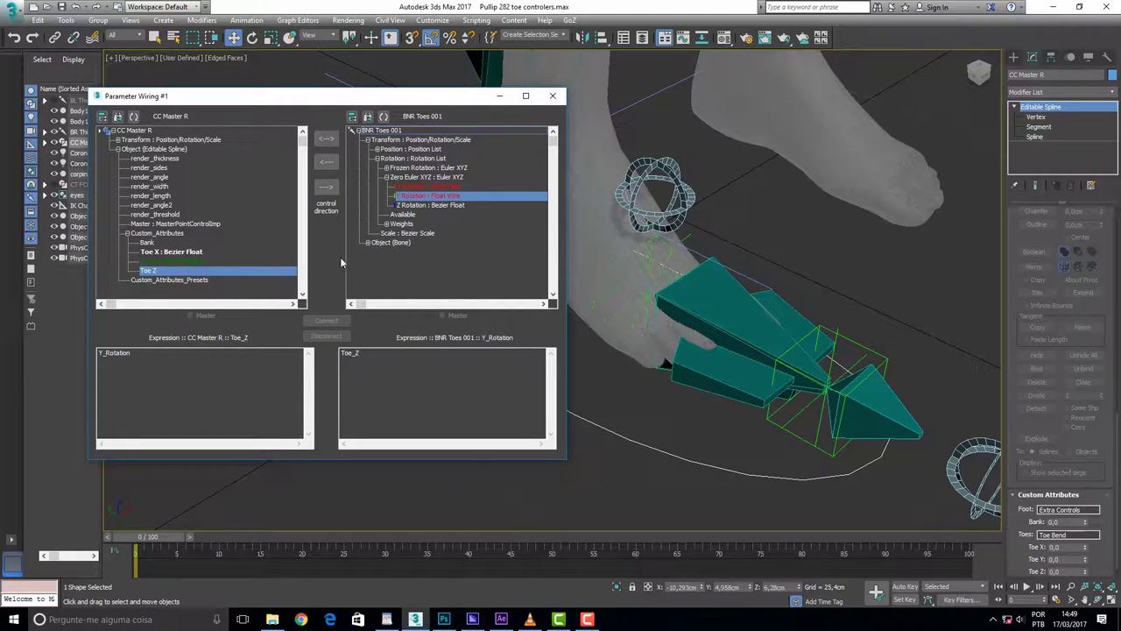
click(419, 206)
click(326, 188)
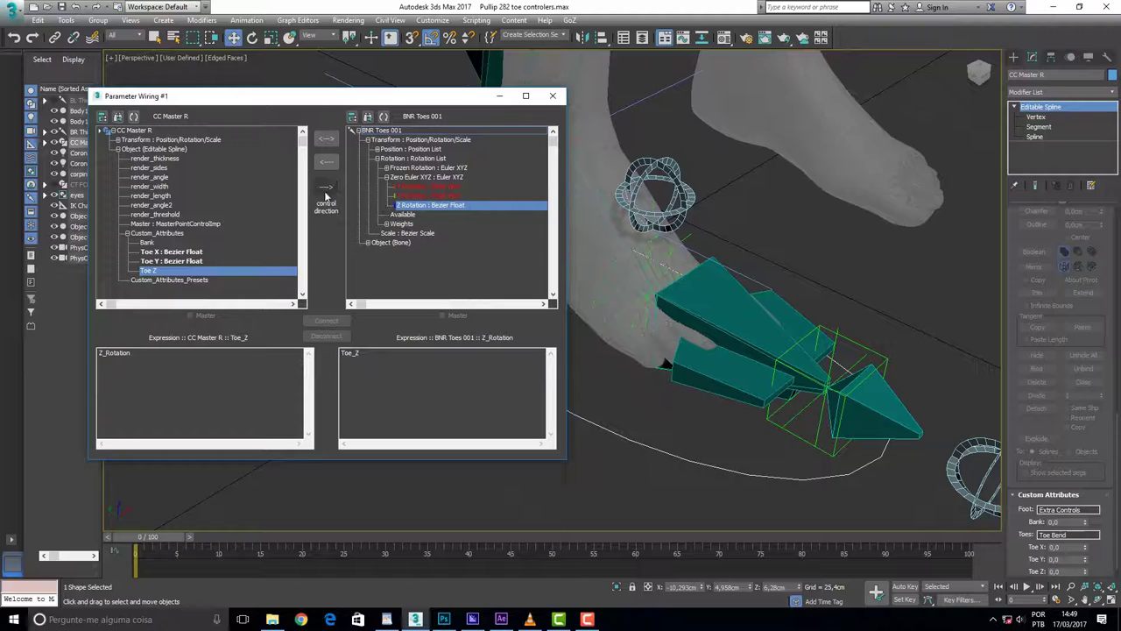
click(326, 320)
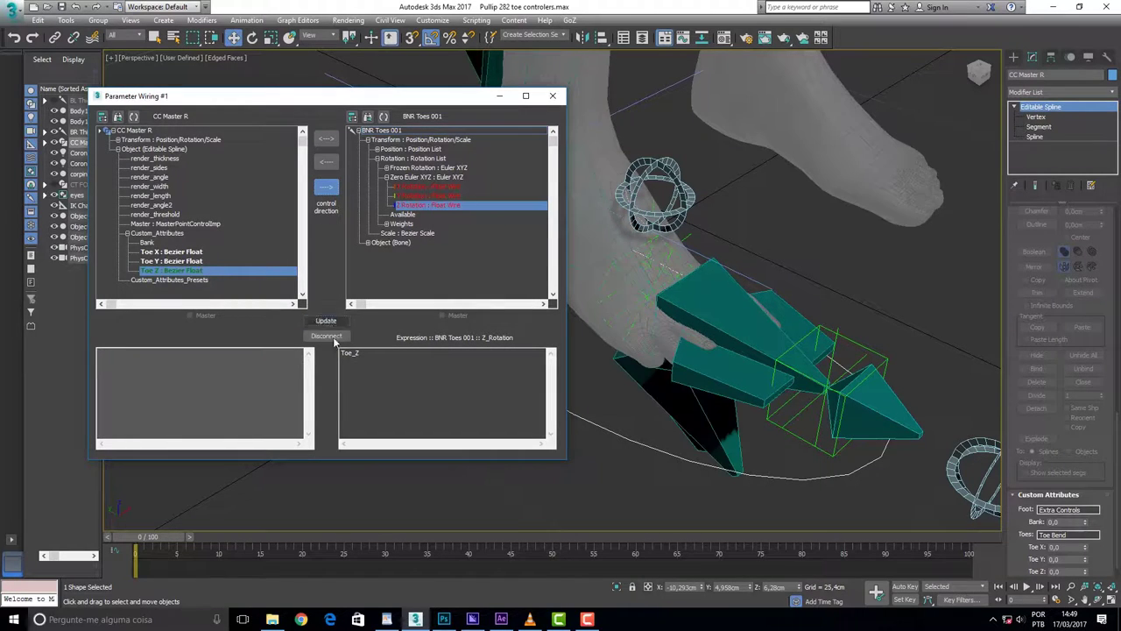
click(365, 372)
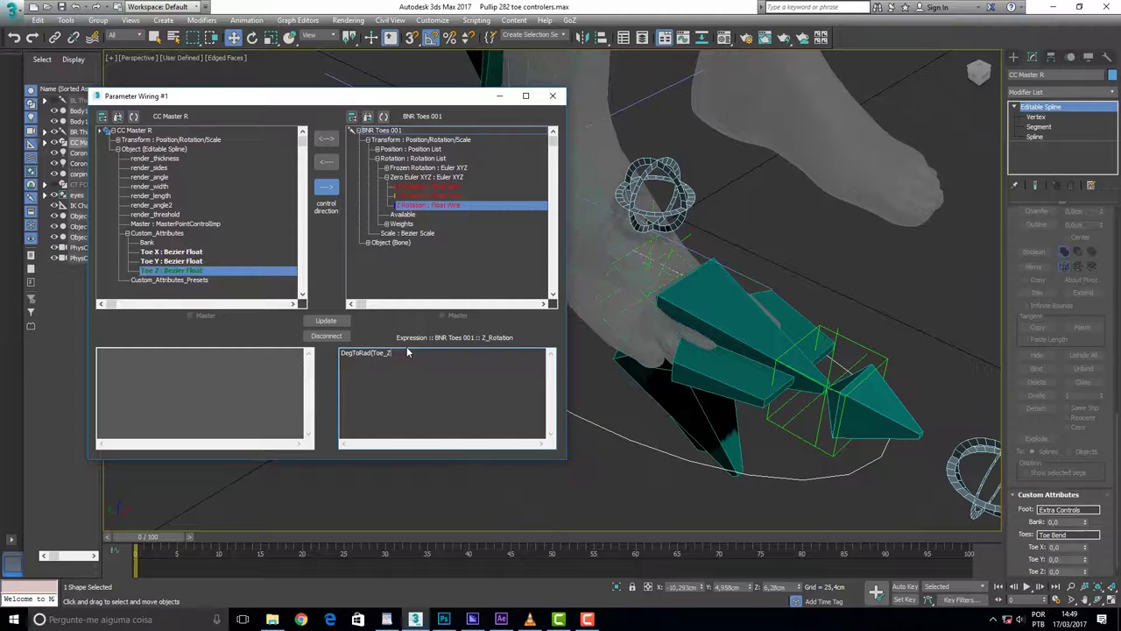
text())
click(322, 321)
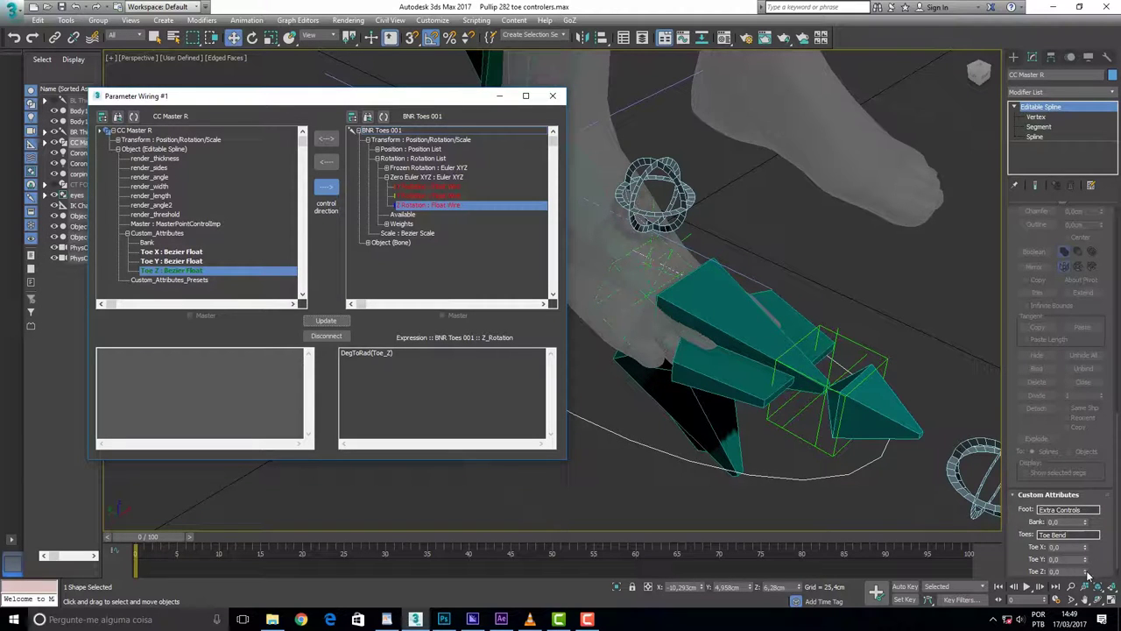
mouse_move(1089, 571)
mouse_down()
mouse_move(20, 366)
mouse_move(1078, 266)
mouse_up()
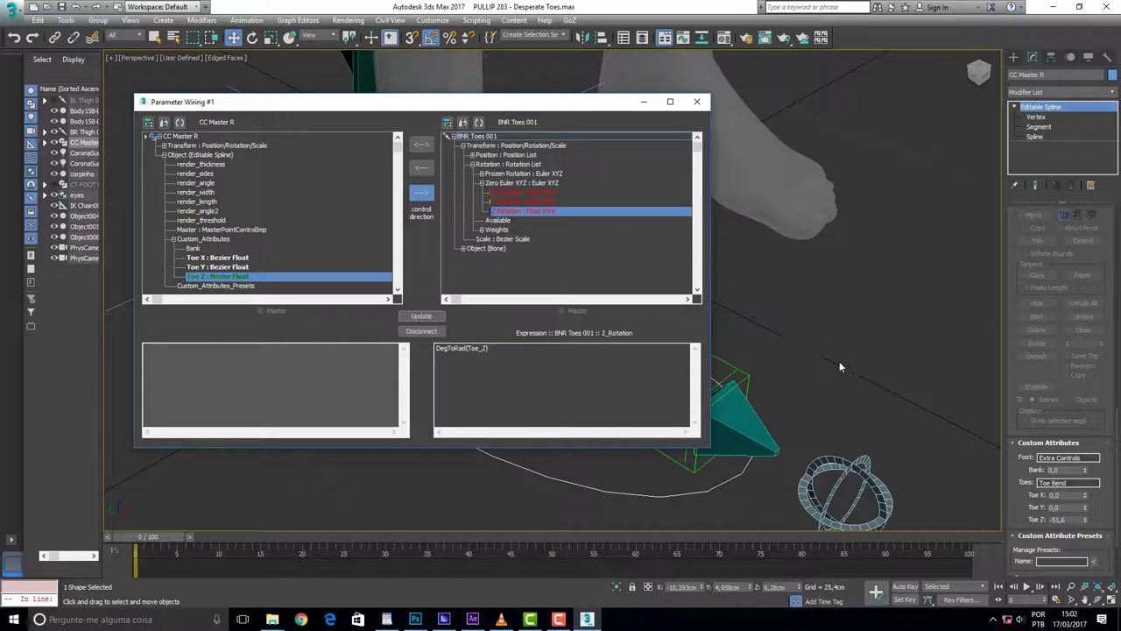
Step: Move the wiring dialog off the foot and bend the toes with Toe Z to about -74,5
drag(590, 100, 496, 125)
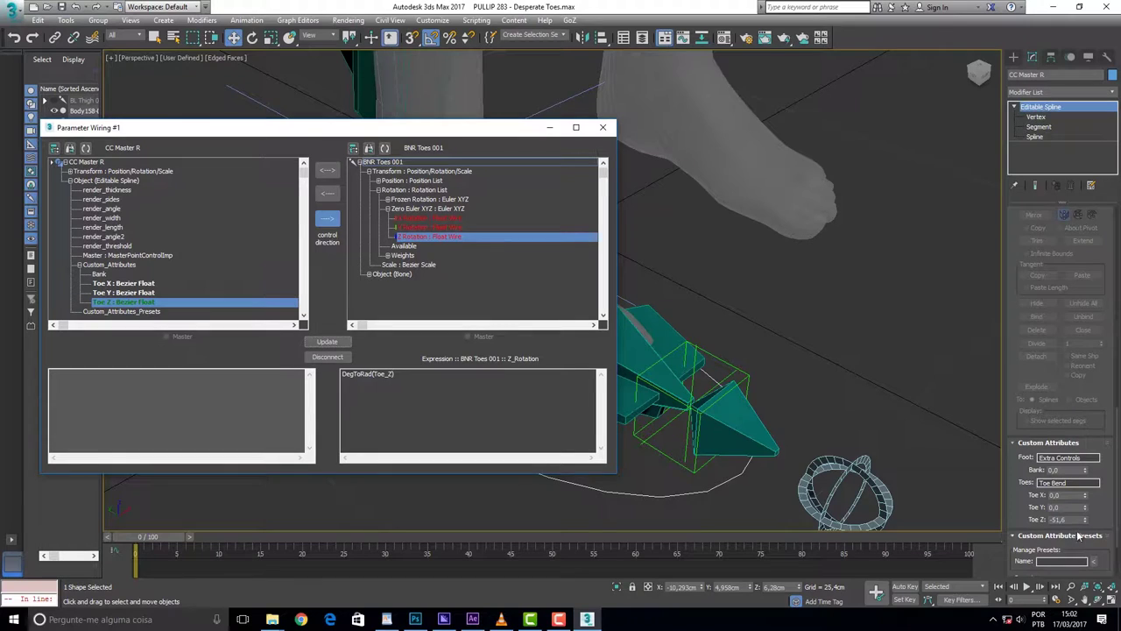
drag(1085, 519, 1049, 520)
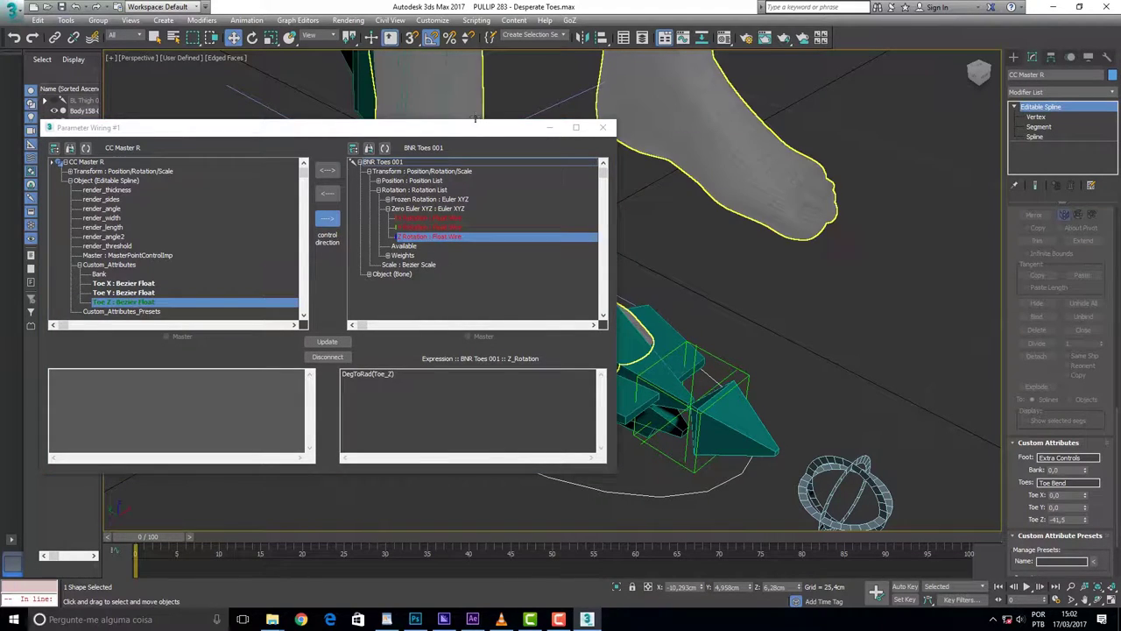
drag(477, 131, 289, 86)
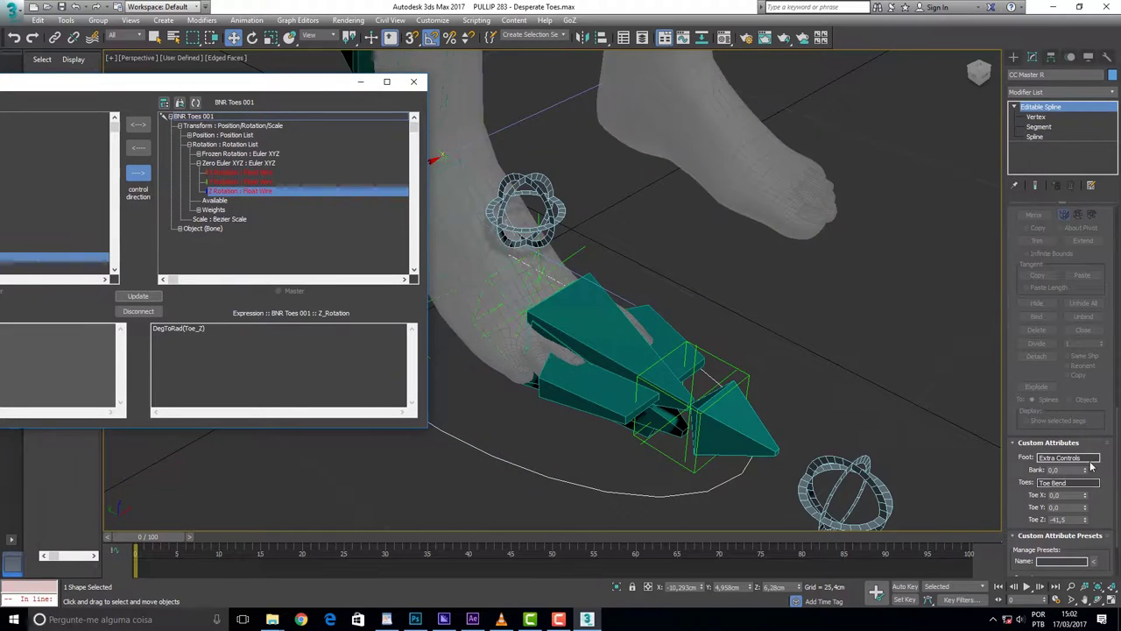
drag(1086, 520, 1076, 81)
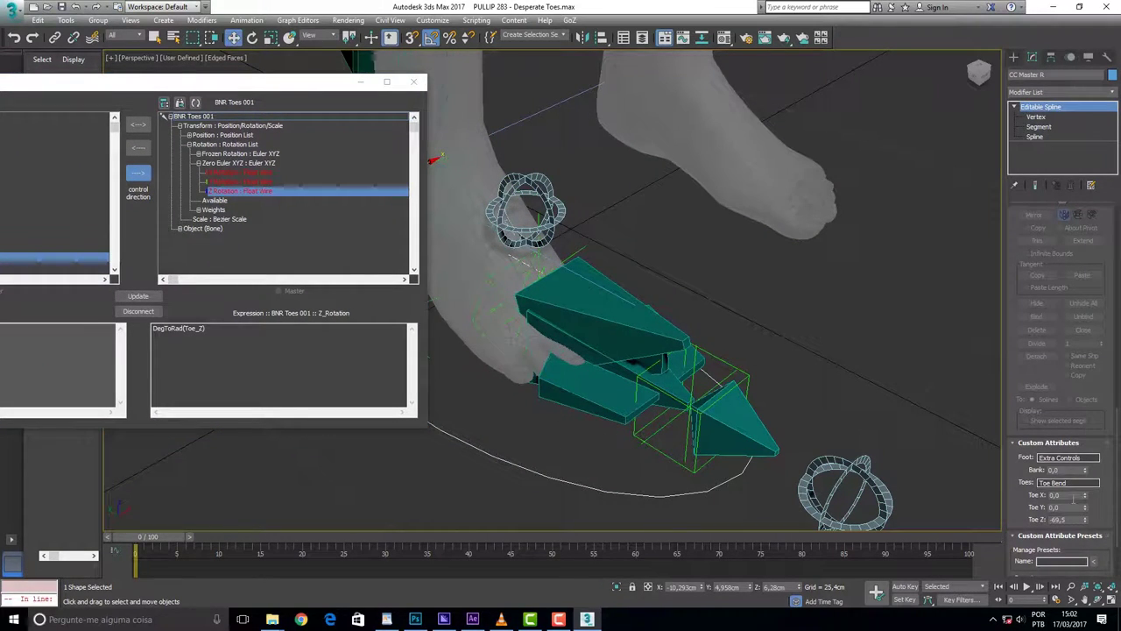
Step: Set Toe X to 180, fine-tune it, and ease Toe Z back to about -52
double_click(1064, 495)
text(180)
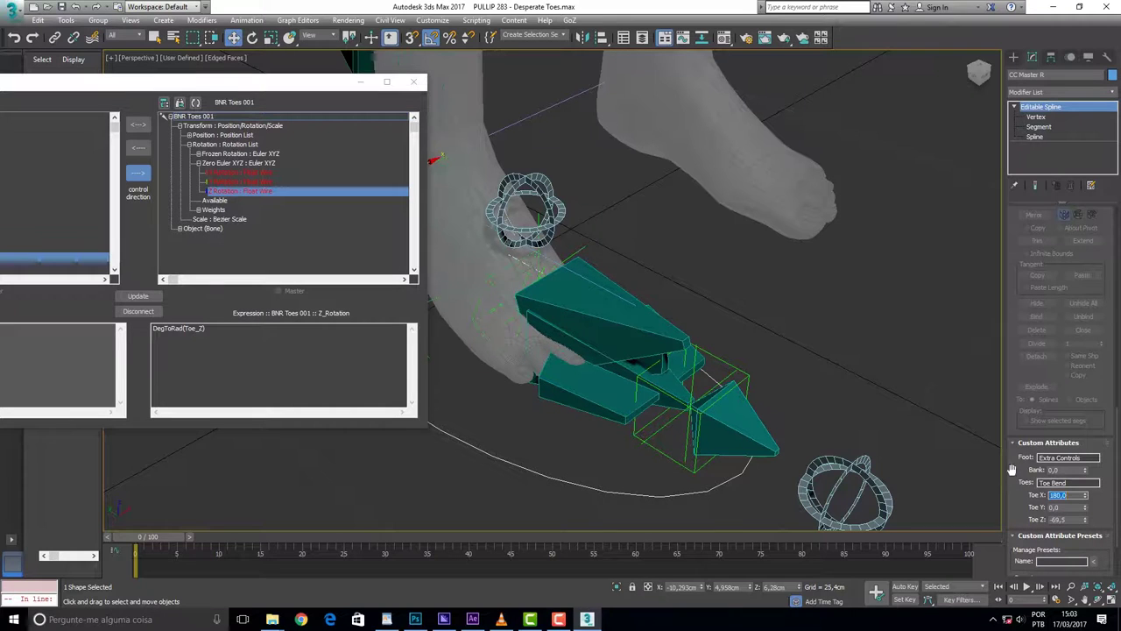
key(Return)
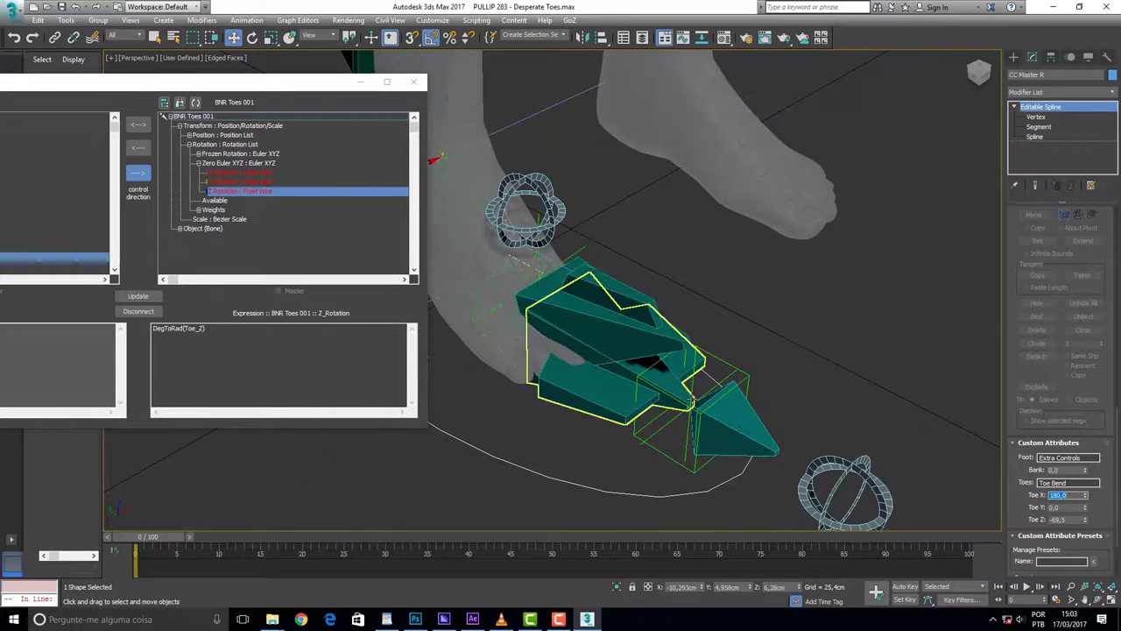
drag(1085, 496, 1070, 529)
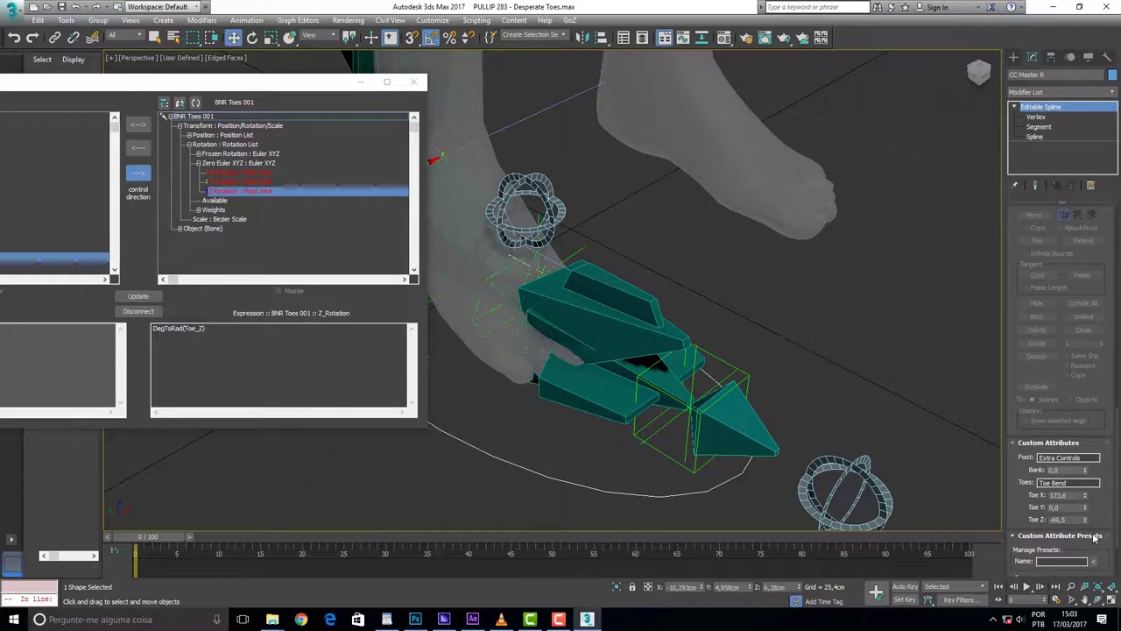
drag(1085, 523, 1063, 416)
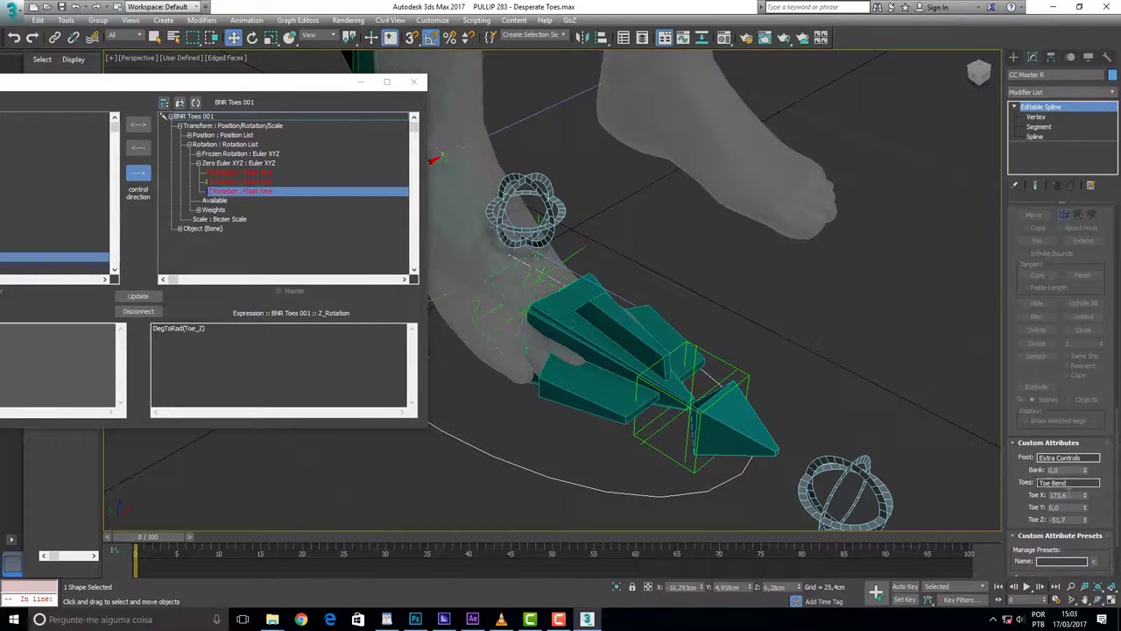
Step: Reset Toe X to exactly 180 and step the animation to frame 6
double_click(1060, 495)
text(180)
key(Return)
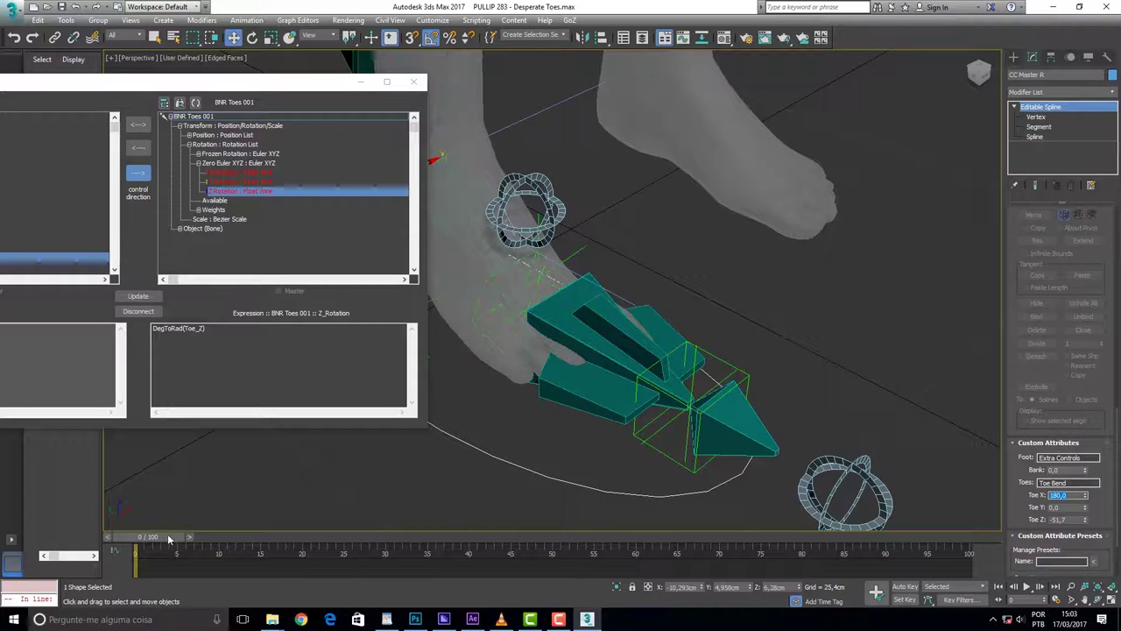
drag(167, 537, 192, 536)
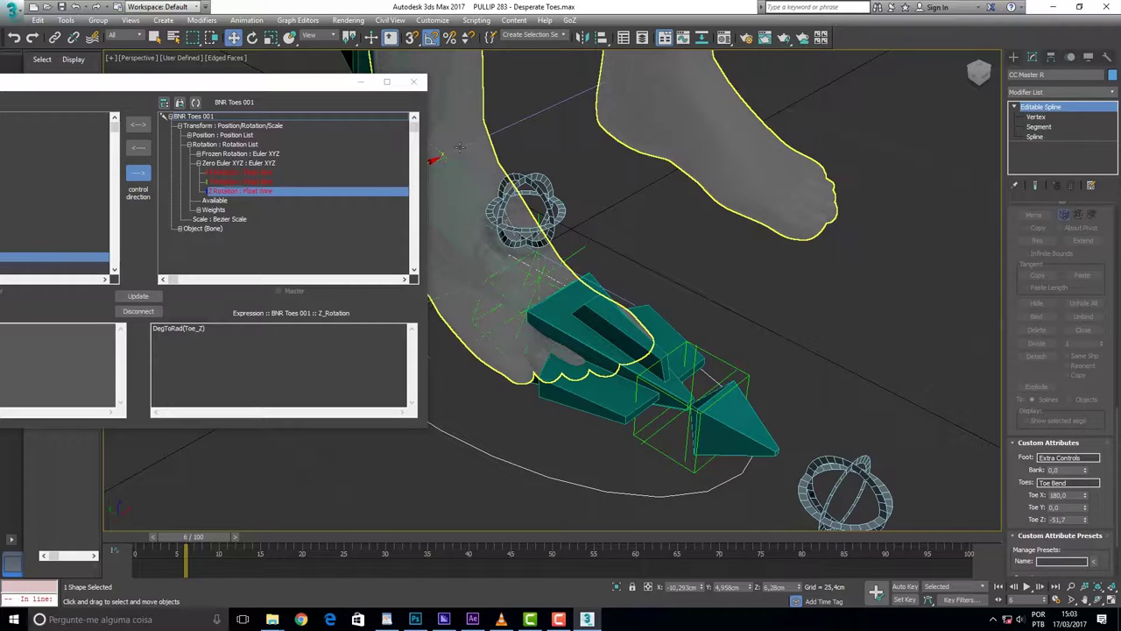
drag(298, 83, 504, 88)
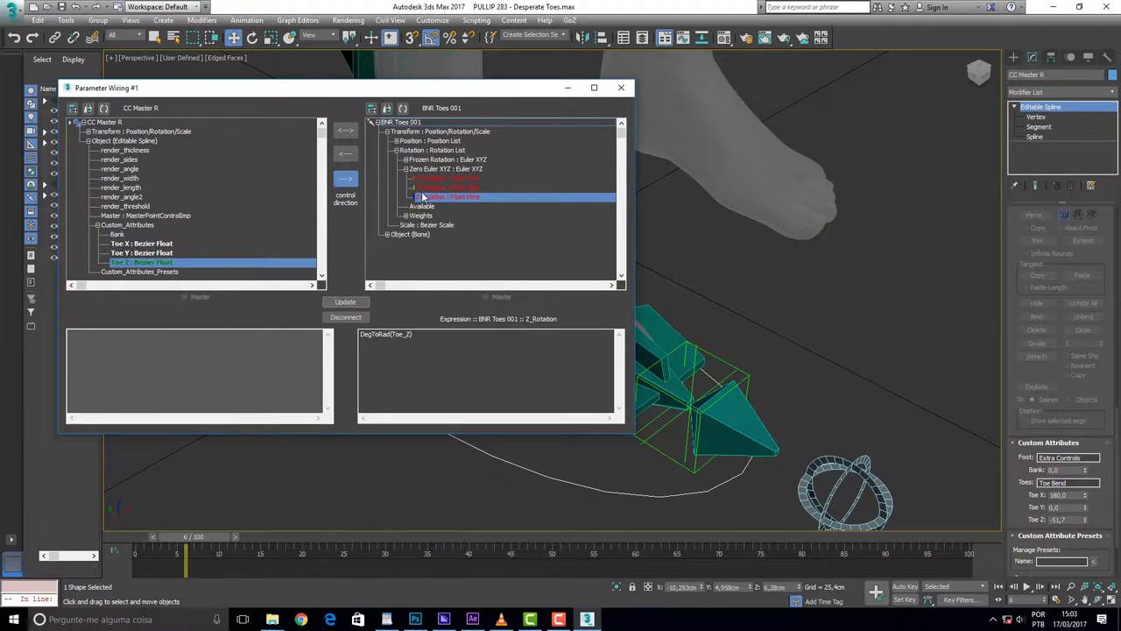
Step: Review the toe wires, pairing Toe Z with the bone's Y Rotation, then close Parameter Wiring
click(148, 253)
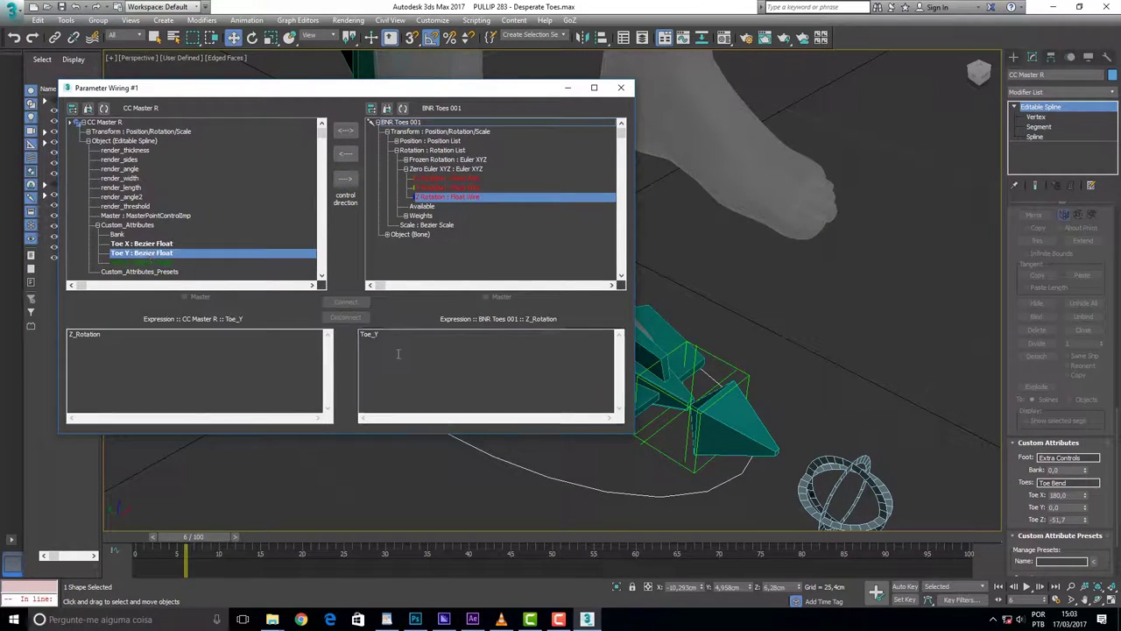
click(345, 302)
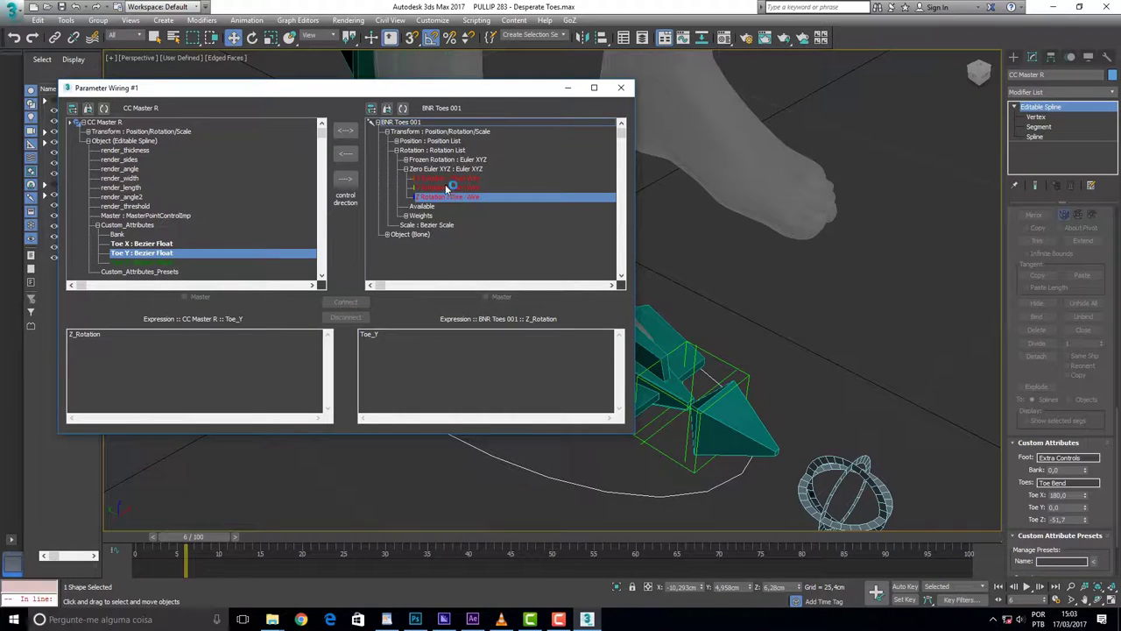
click(446, 189)
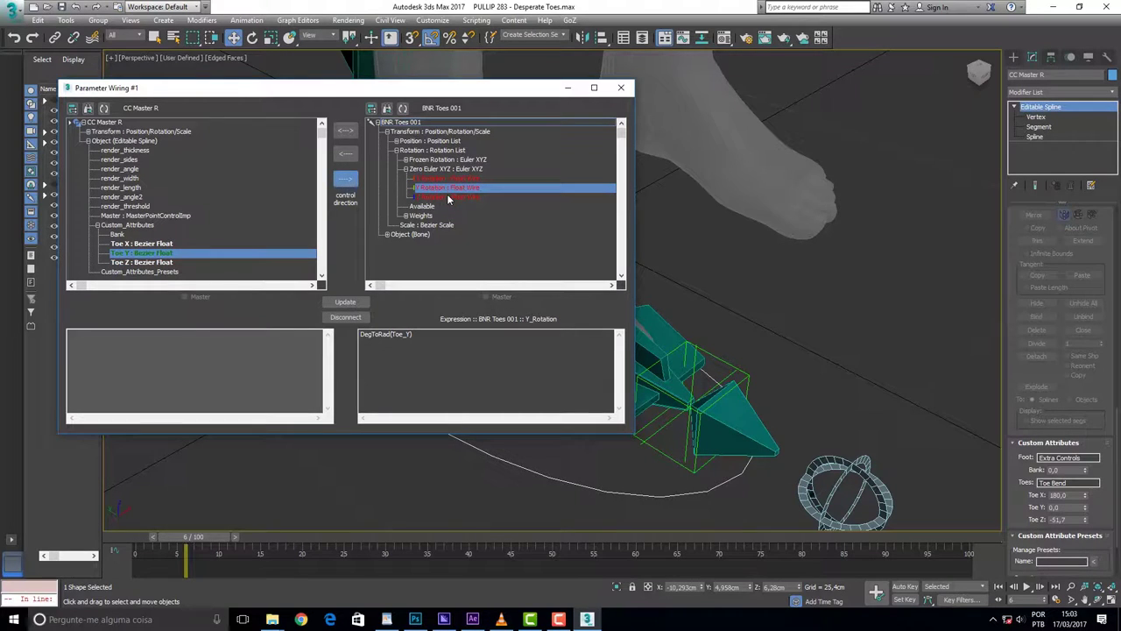
click(449, 198)
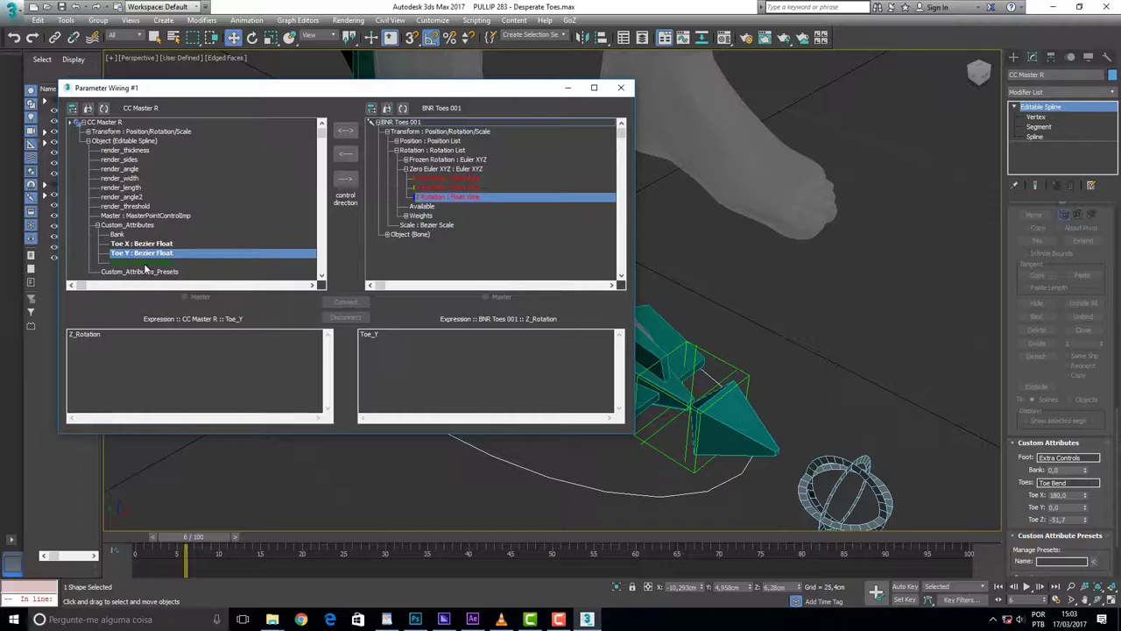
click(146, 265)
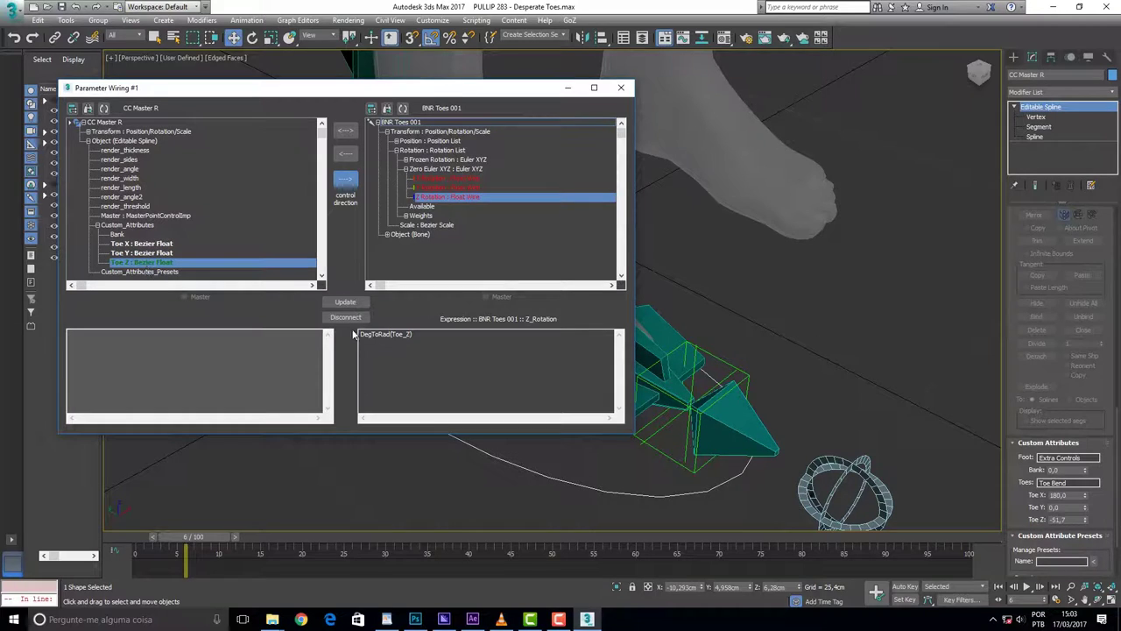
click(438, 187)
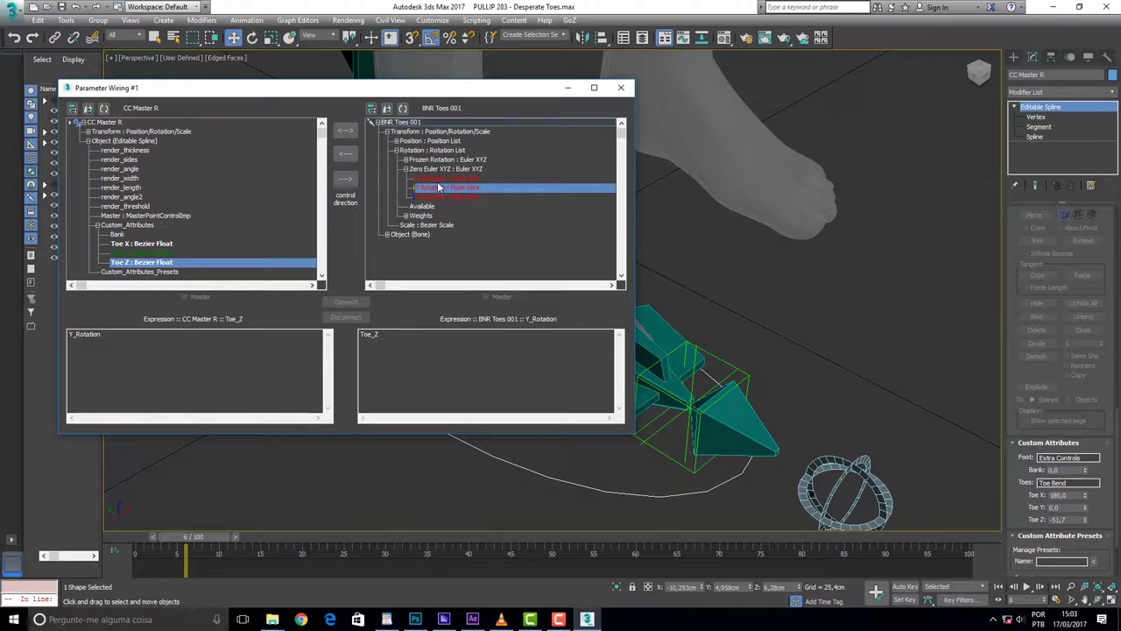
click(442, 177)
click(622, 89)
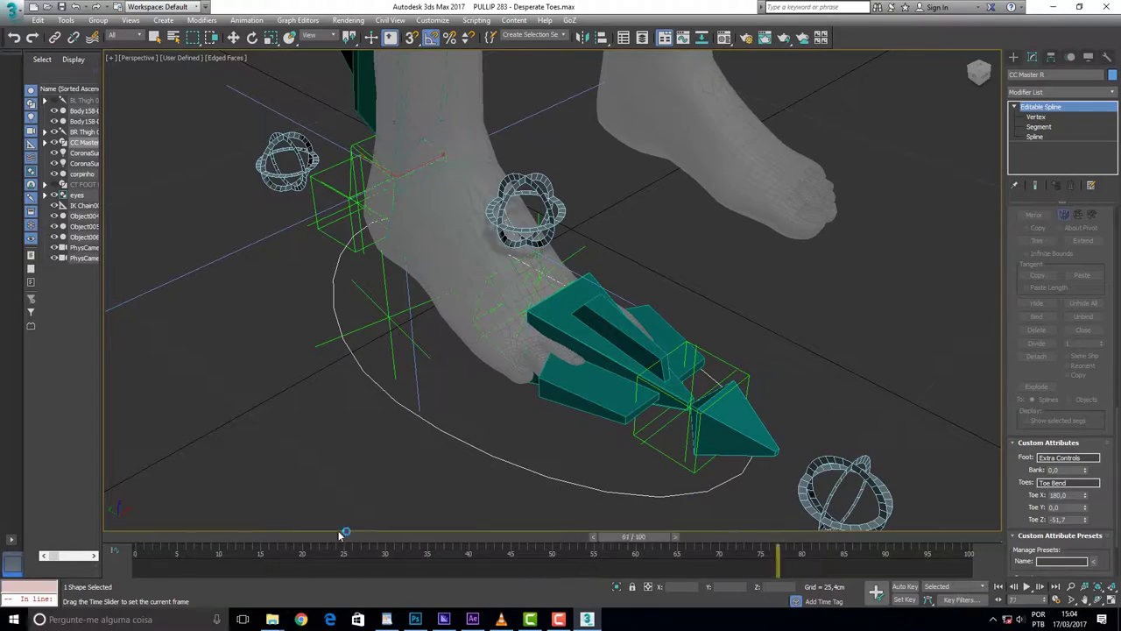
Step: Return the animation to frame 0 and make the leg meshes see-through with Alt+X
drag(206, 541, 140, 538)
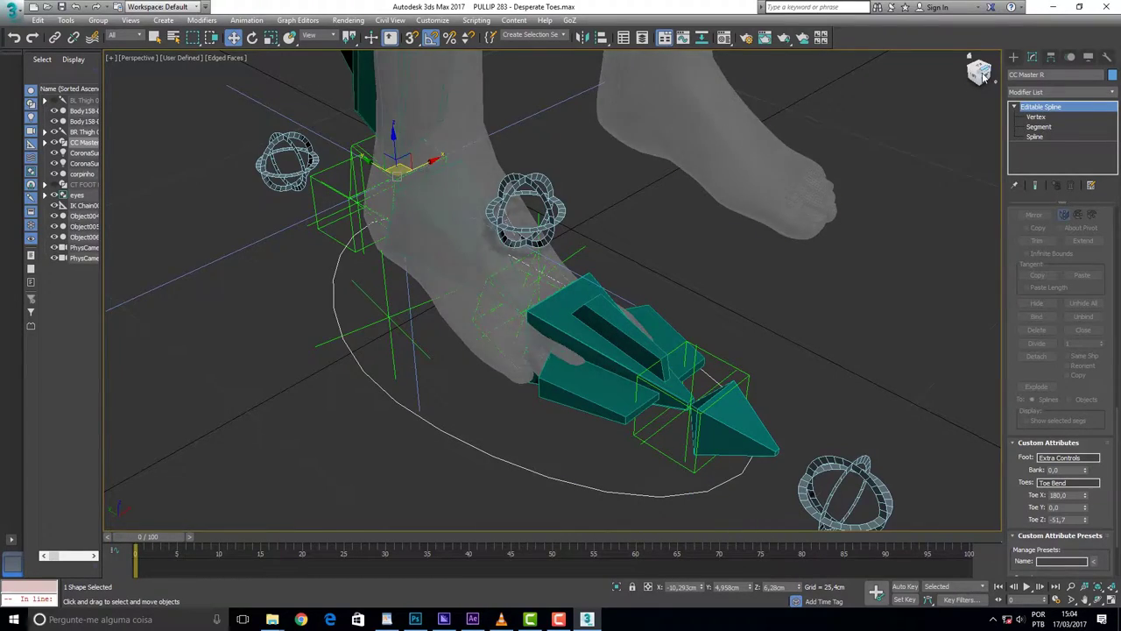
click(979, 75)
mouse_move(979, 74)
mouse_down()
mouse_move(968, 75)
mouse_move(979, 74)
mouse_up()
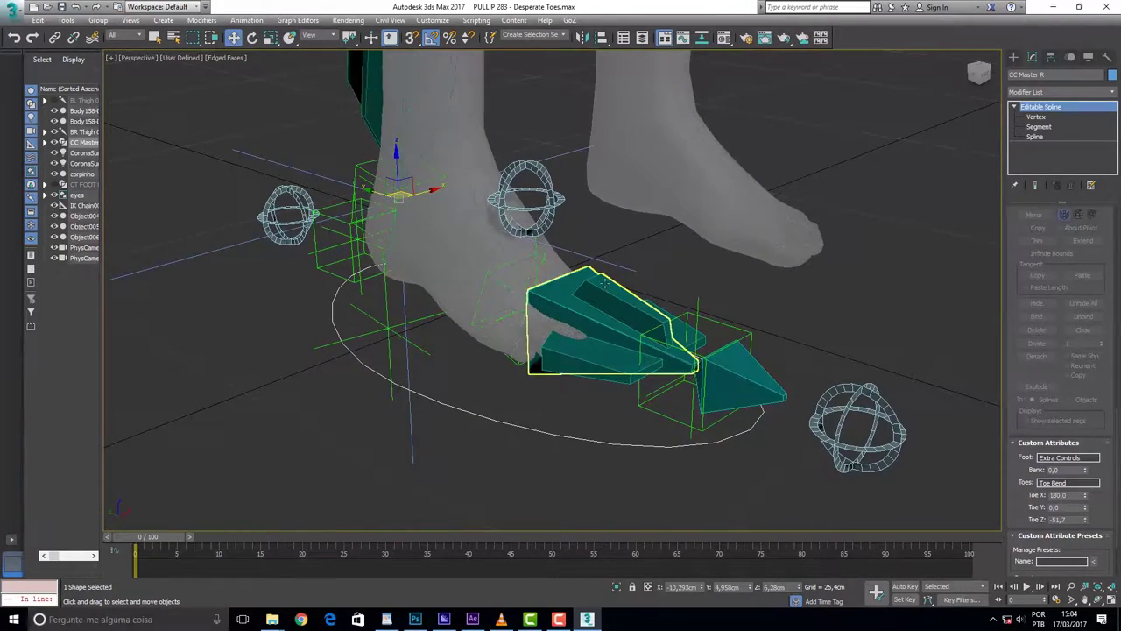
key(alt+x)
Step: Create Sphere001 above the foot with radius 7,534cm and 32 segments
click(1084, 599)
mouse_move(890, 236)
mouse_down()
mouse_move(814, 226)
mouse_move(813, 350)
mouse_up()
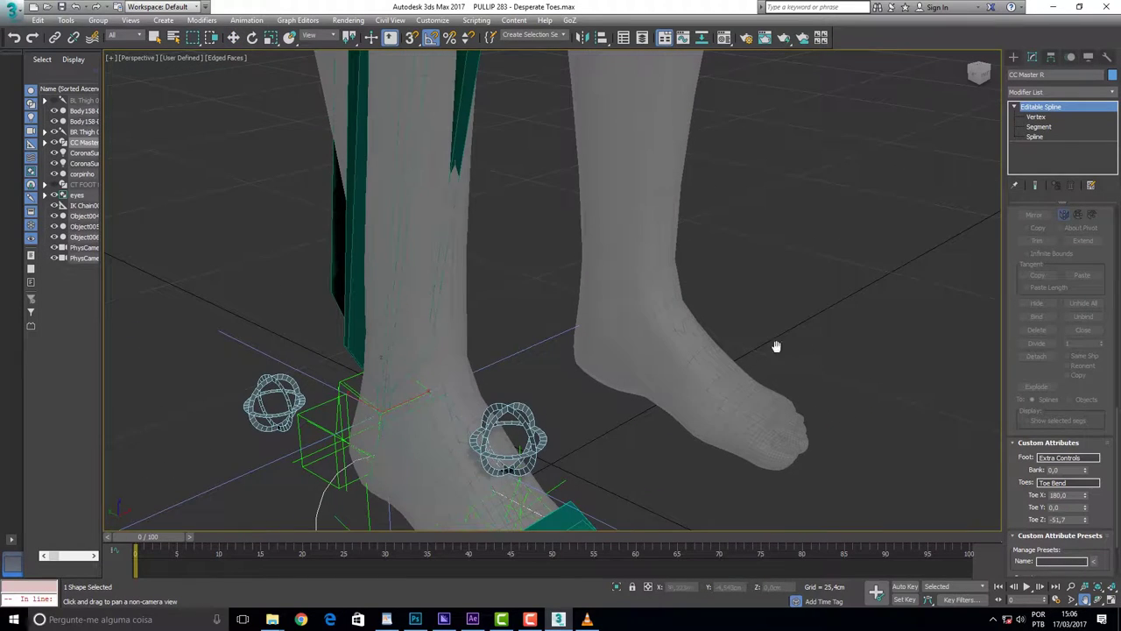
scroll(538, 252, down, 5)
scroll(549, 239, up, 2)
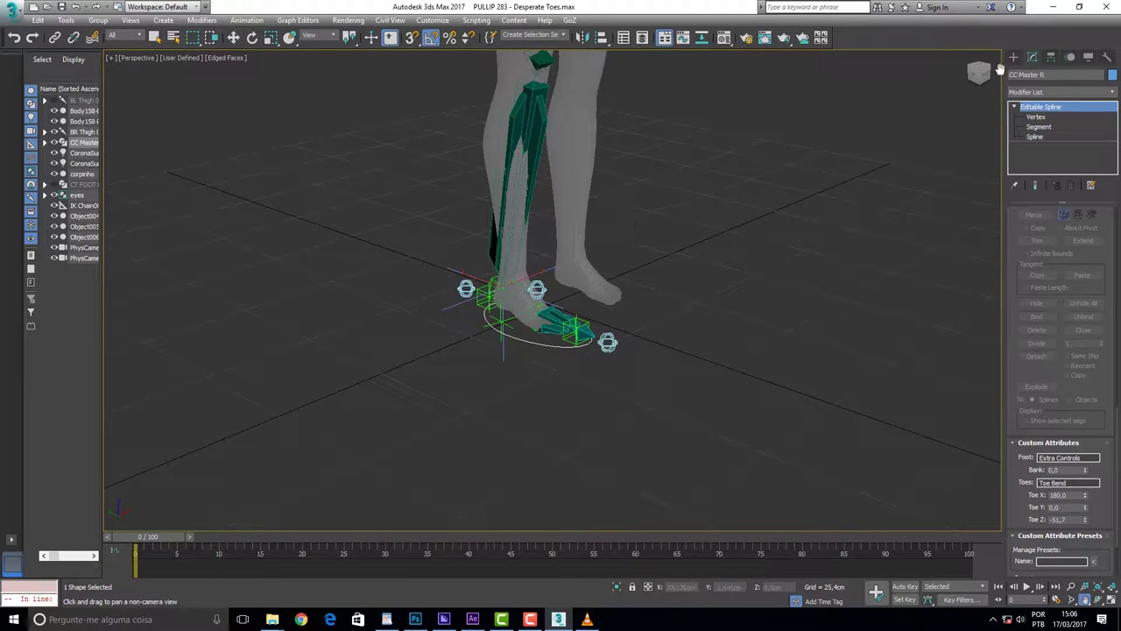
alt+middle_drag(549, 238, 548, 253)
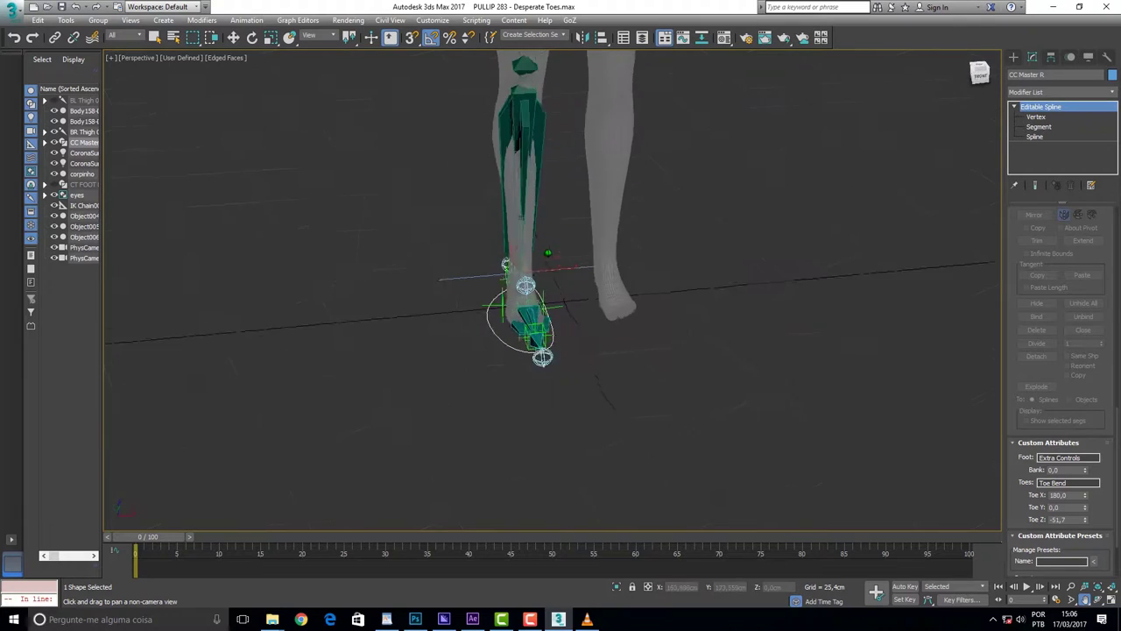
alt+middle_drag(547, 253, 525, 263)
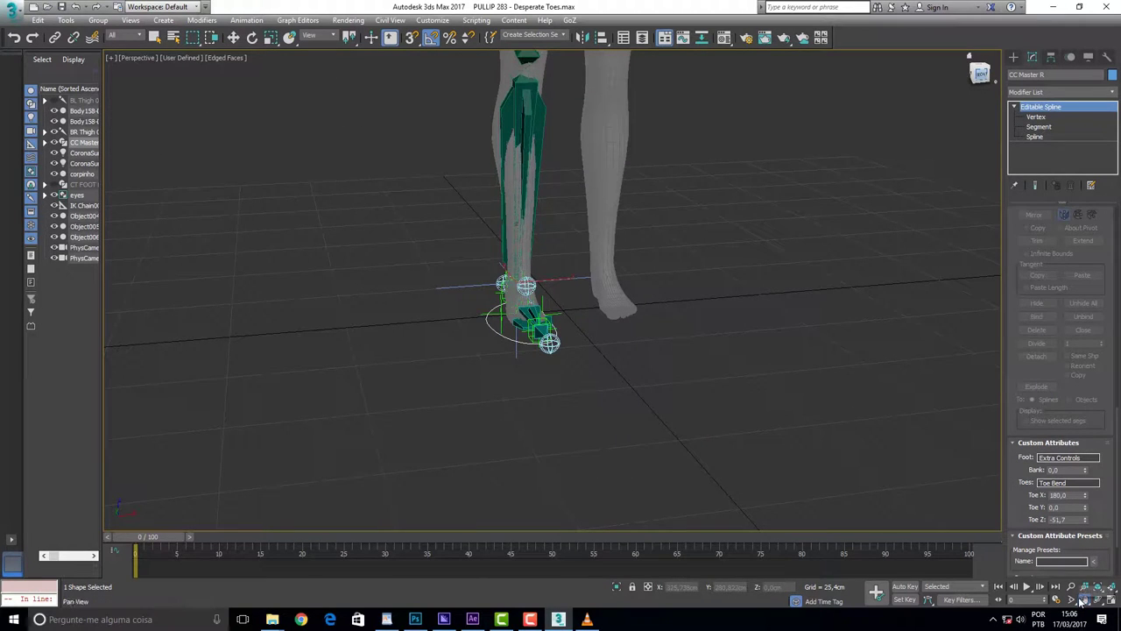
middle_drag(786, 313, 758, 446)
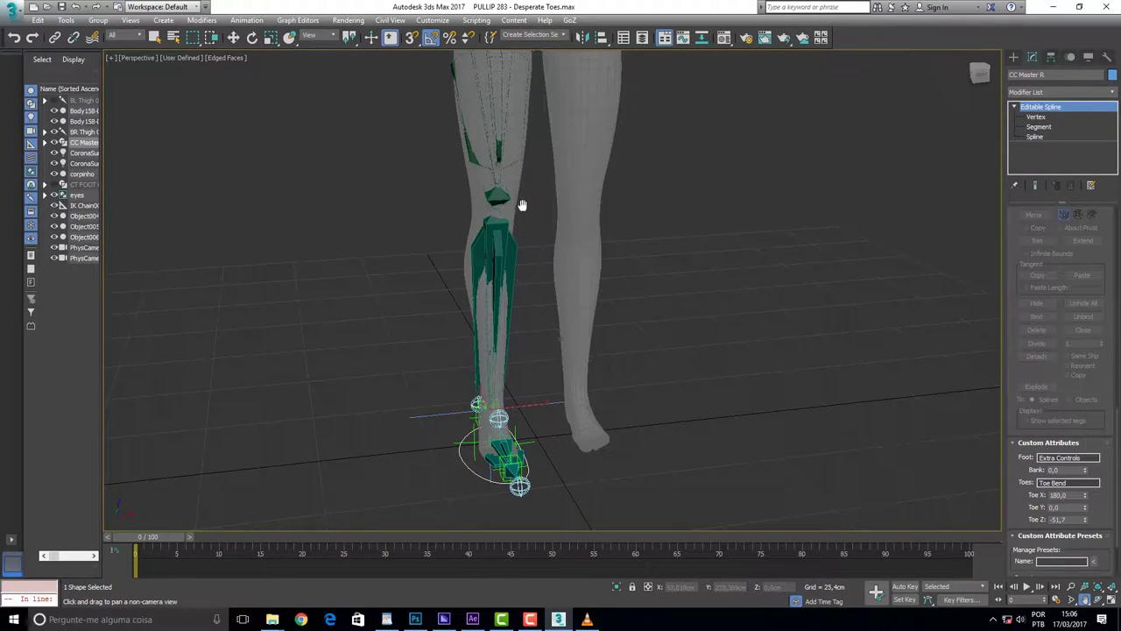
alt+middle_drag(856, 151, 818, 452)
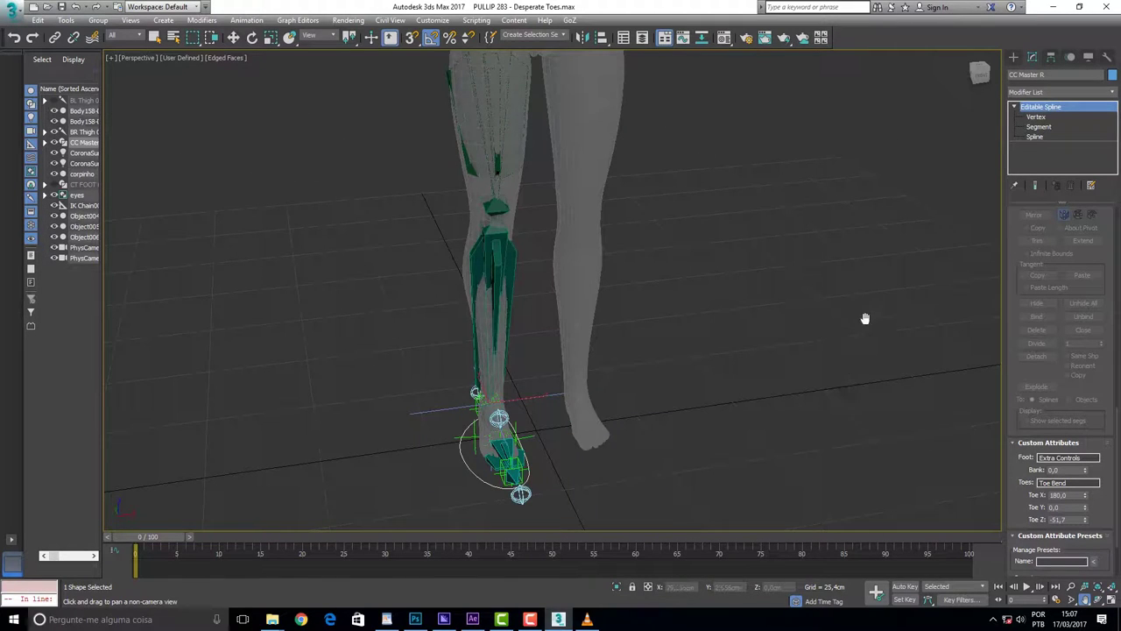
drag(980, 73, 983, 77)
click(1014, 57)
click(1036, 140)
mouse_move(658, 195)
mouse_down()
mouse_move(688, 189)
mouse_move(678, 195)
mouse_up()
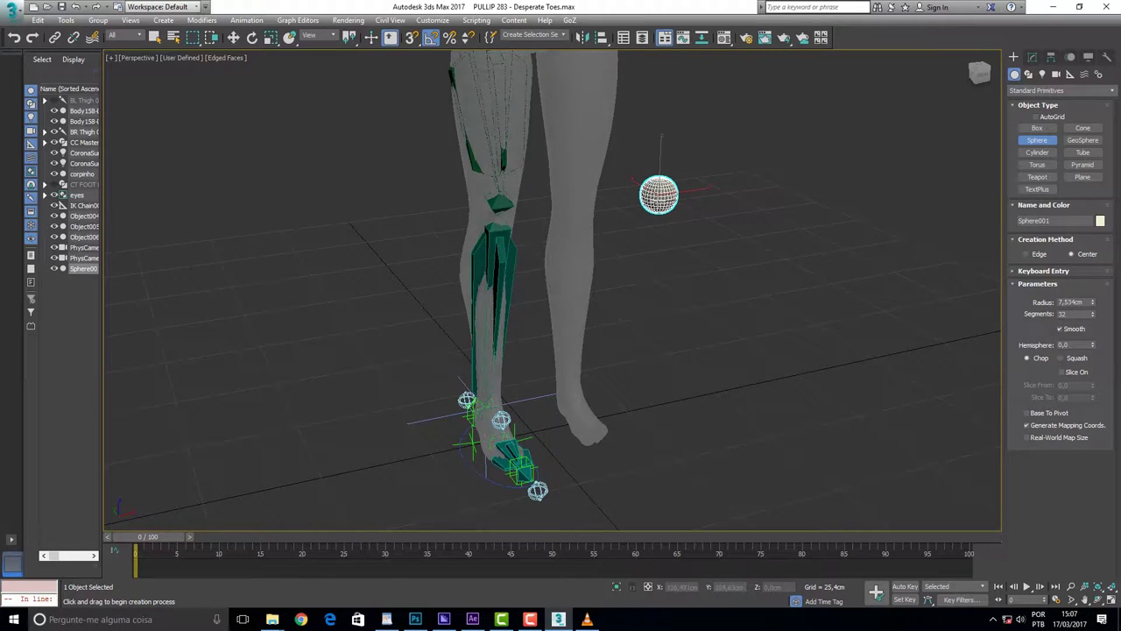
Step: Align Sphere001 pivot-to-pivot on X, Y and Z with the BR Knee bone
click(602, 39)
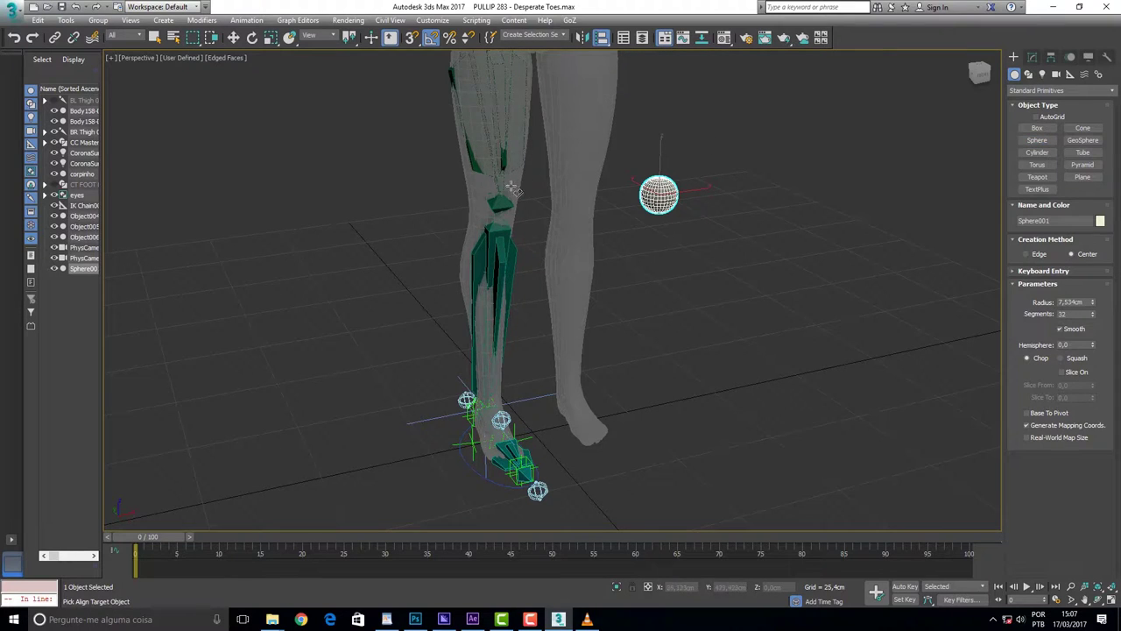
click(503, 210)
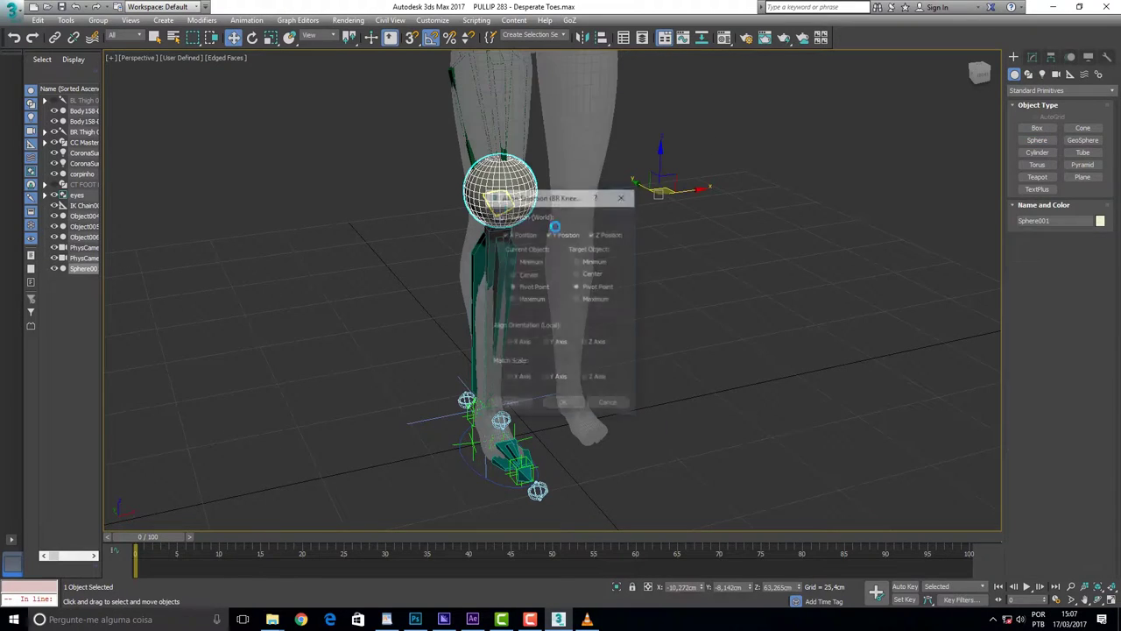
click(563, 405)
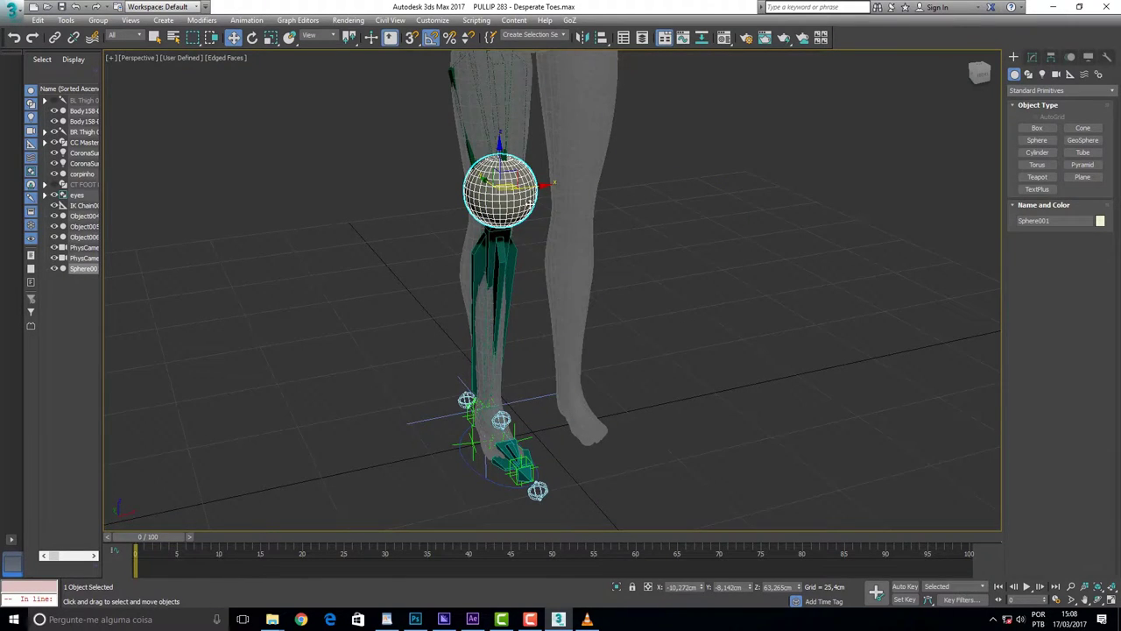
right_click(526, 202)
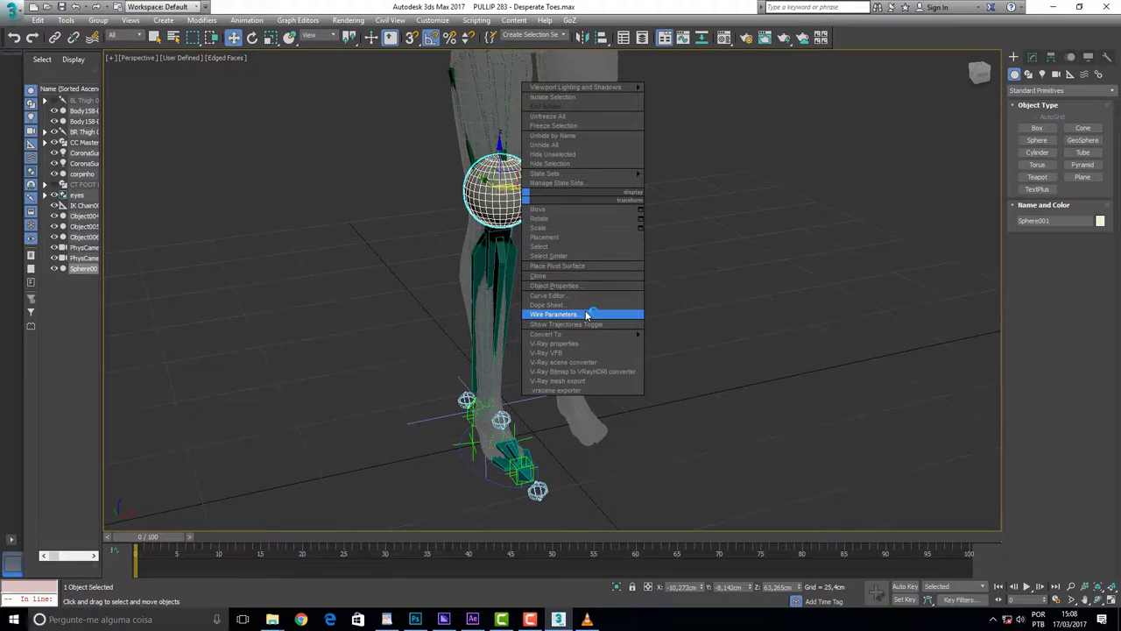
click(579, 285)
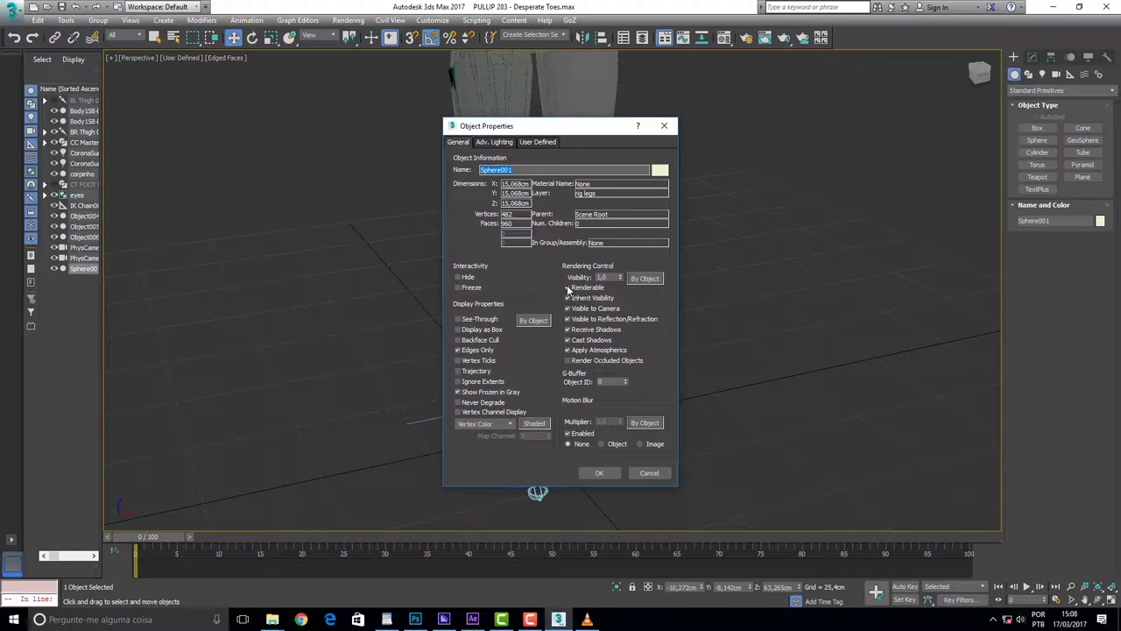
click(567, 288)
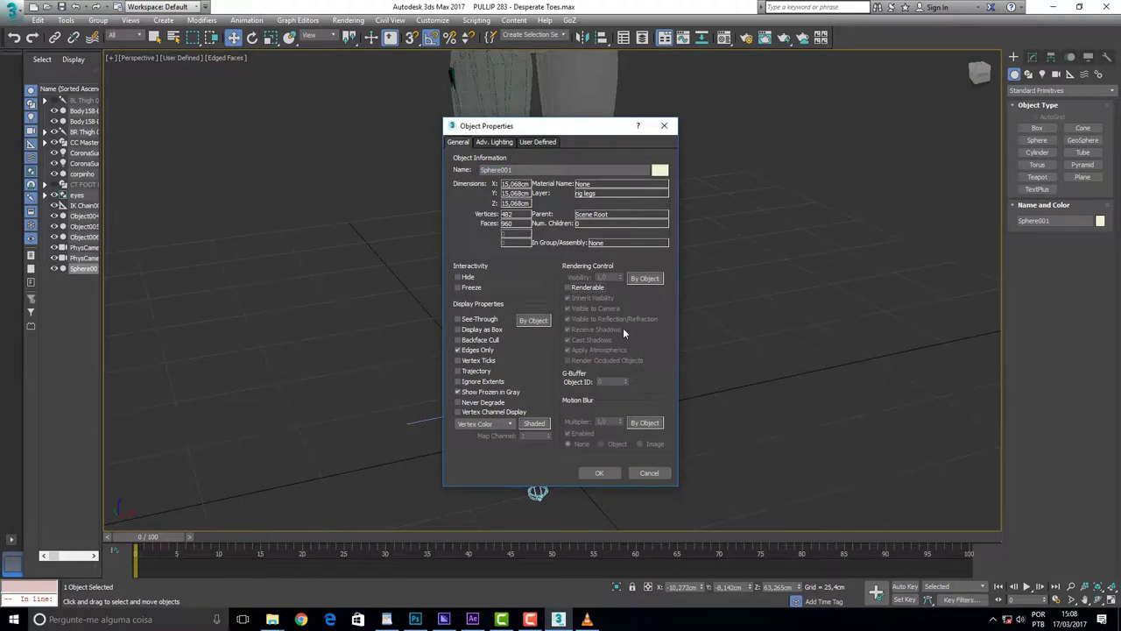
drag(585, 129, 829, 115)
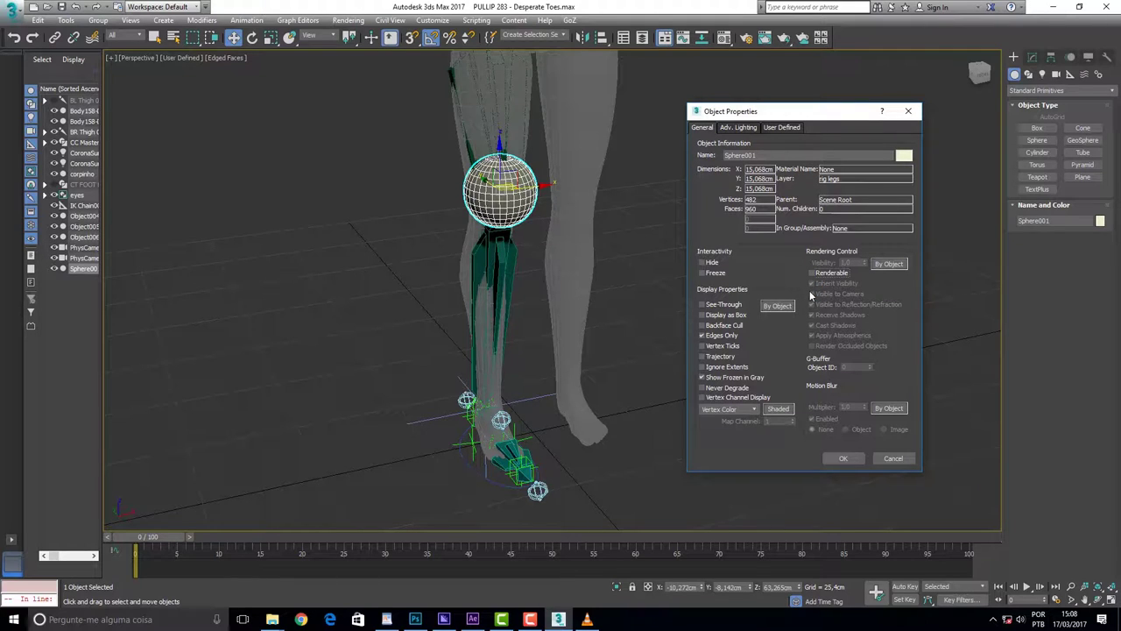
click(812, 274)
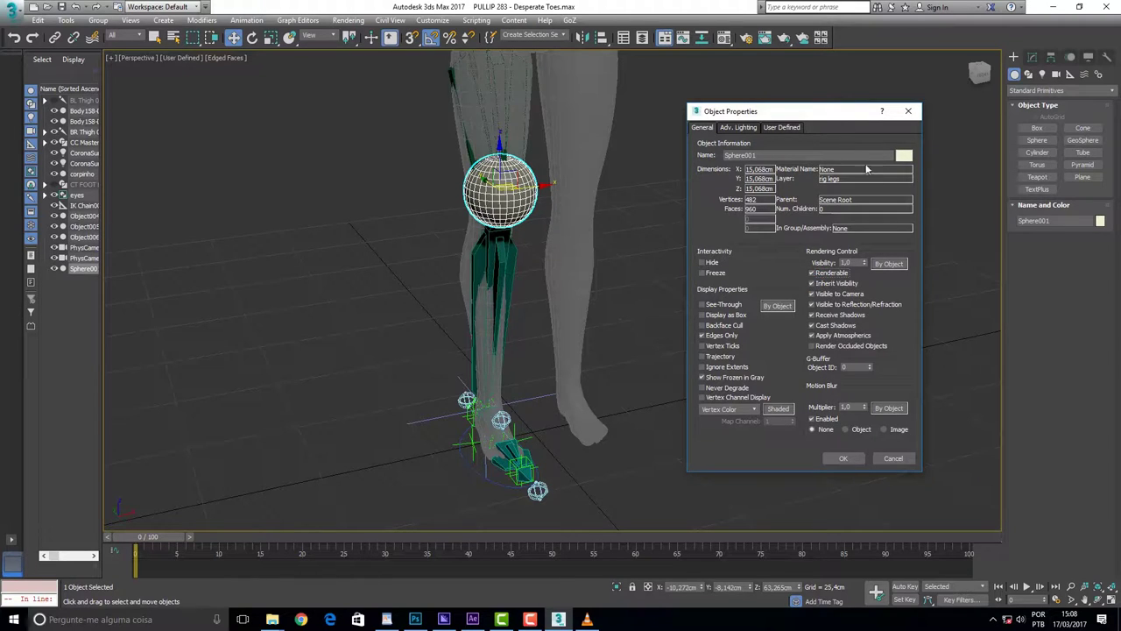
drag(822, 111, 736, 124)
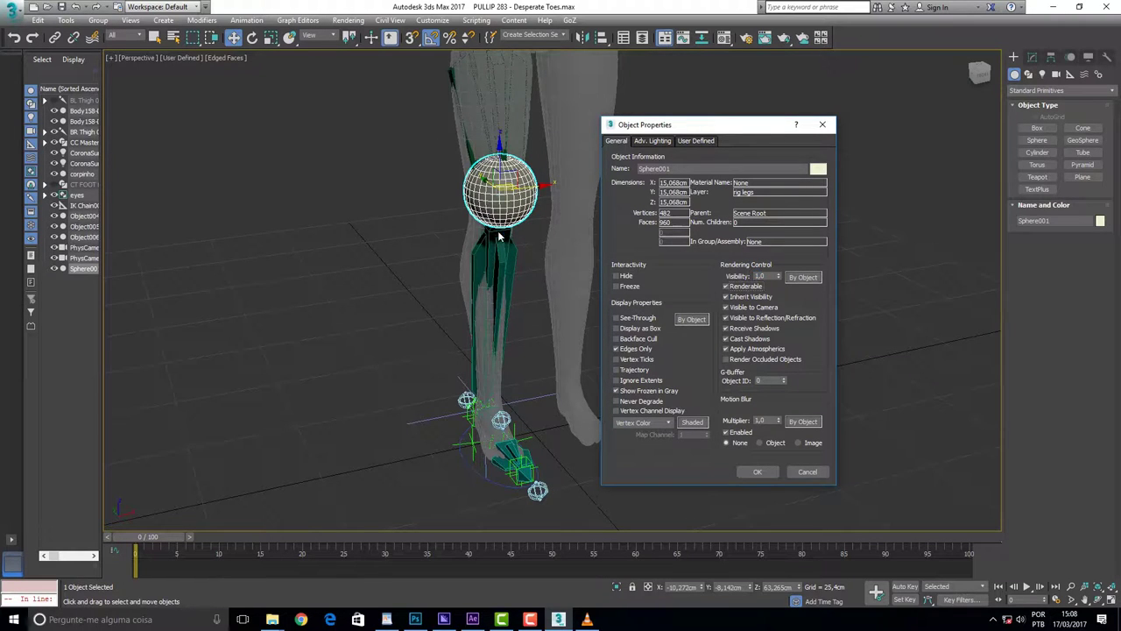
drag(741, 132, 789, 122)
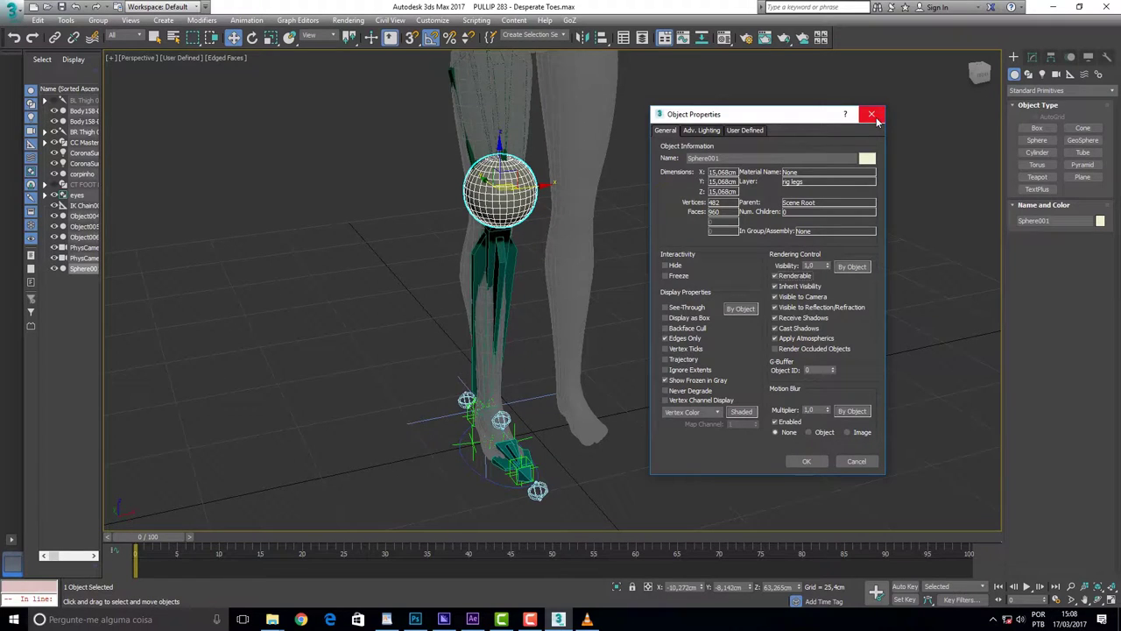
click(871, 115)
click(530, 480)
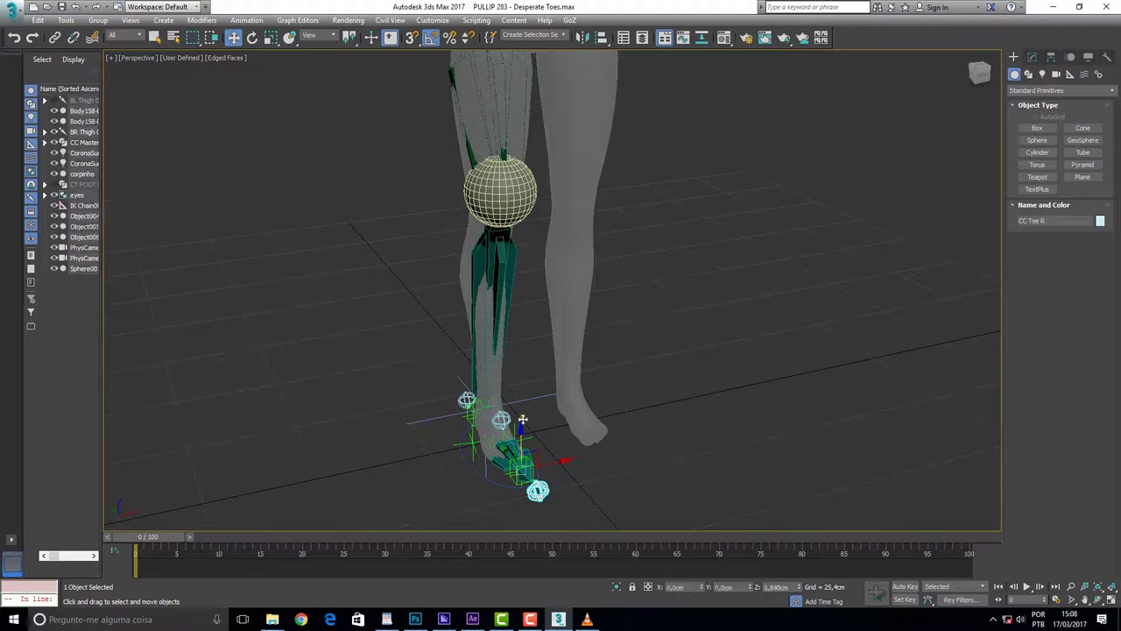
Step: Clone CC Toe R twice into CC Toe R001 and CC Toe R002 and show the Editable Poly stack
key(ctrl+v)
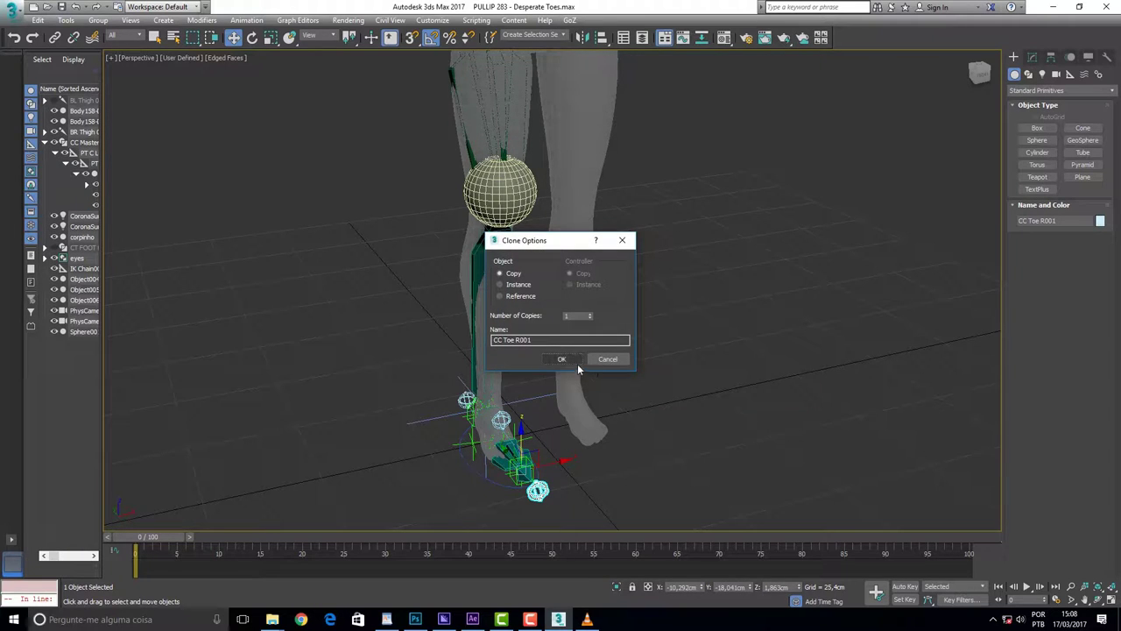
click(561, 360)
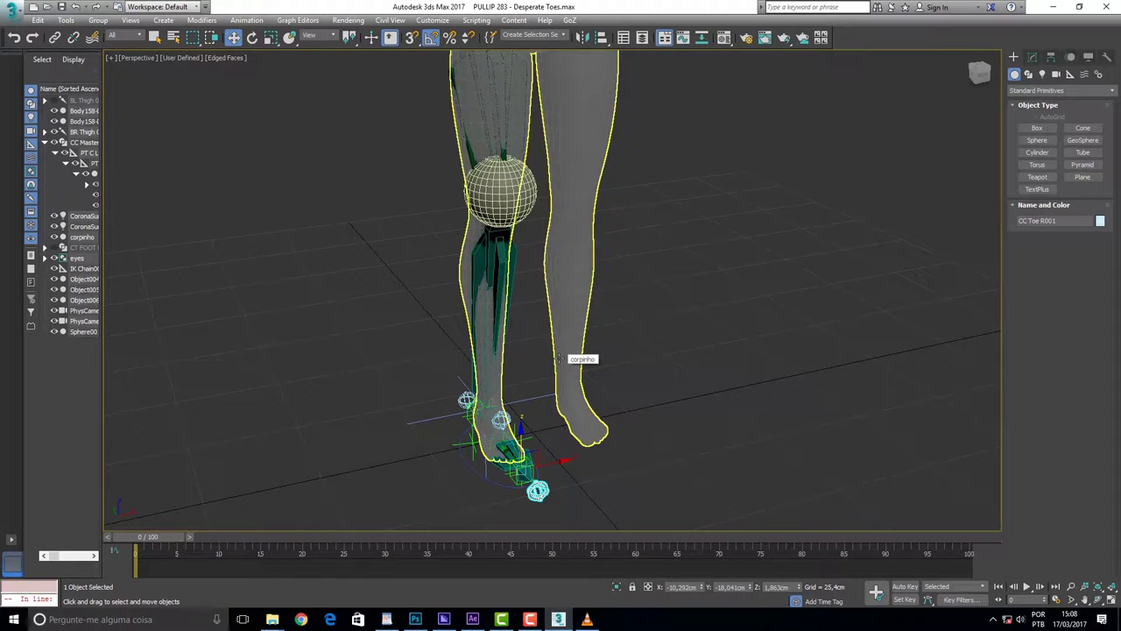
click(70, 40)
key(ctrl+v)
click(562, 360)
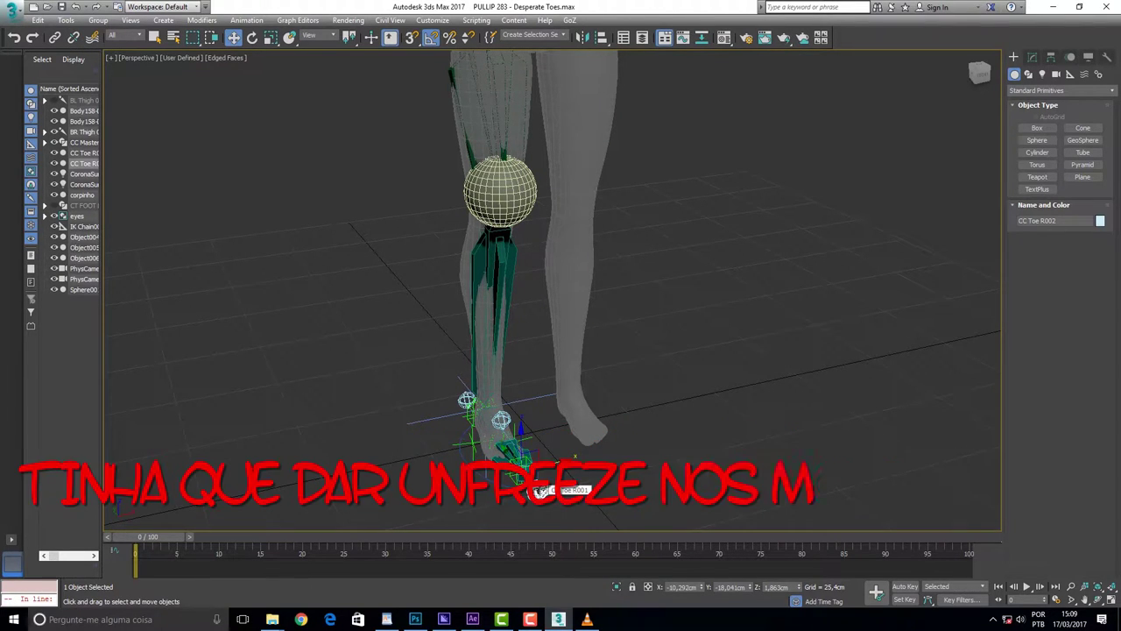
click(1032, 57)
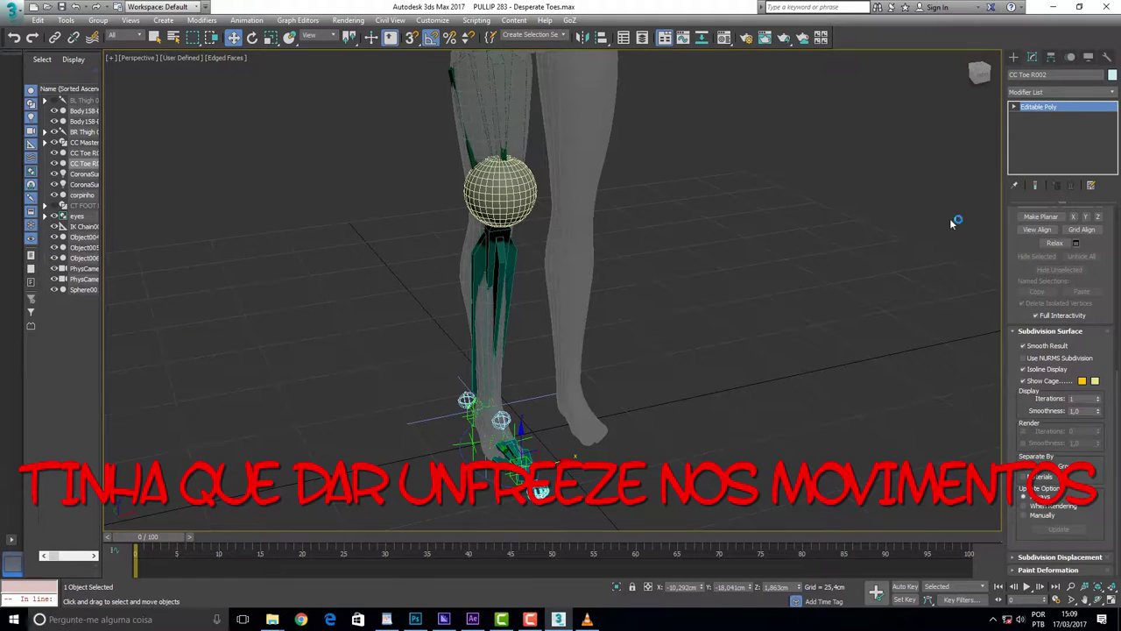
click(537, 488)
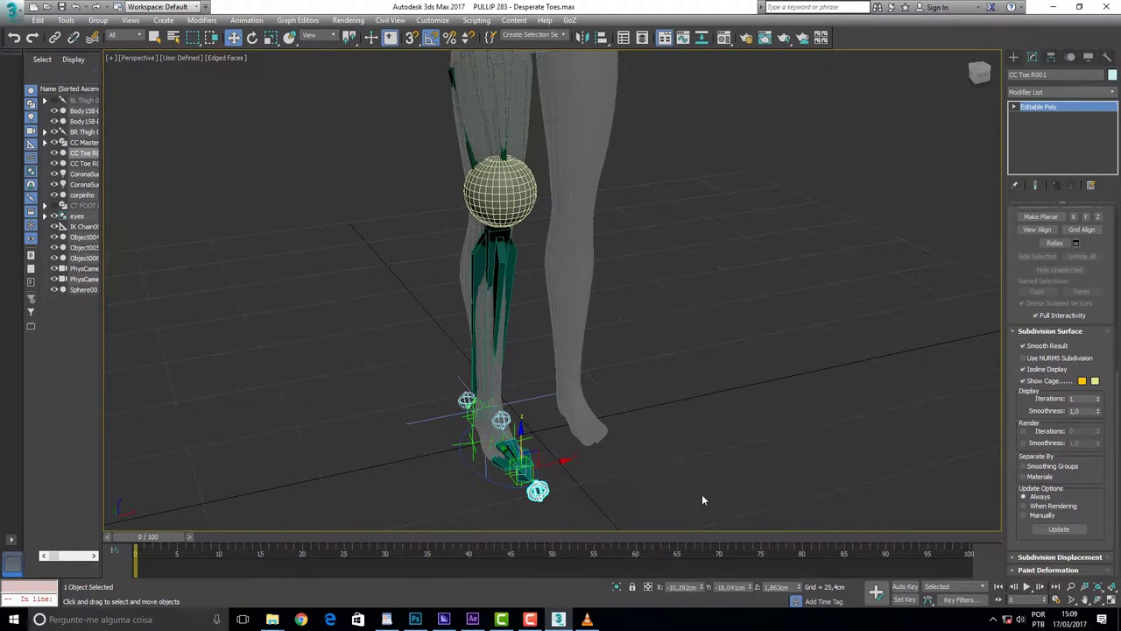
Step: Delete the CC Toe R001 and CC Toe R002 copies, keeping the original CC Toe R
drag(979, 73, 839, 195)
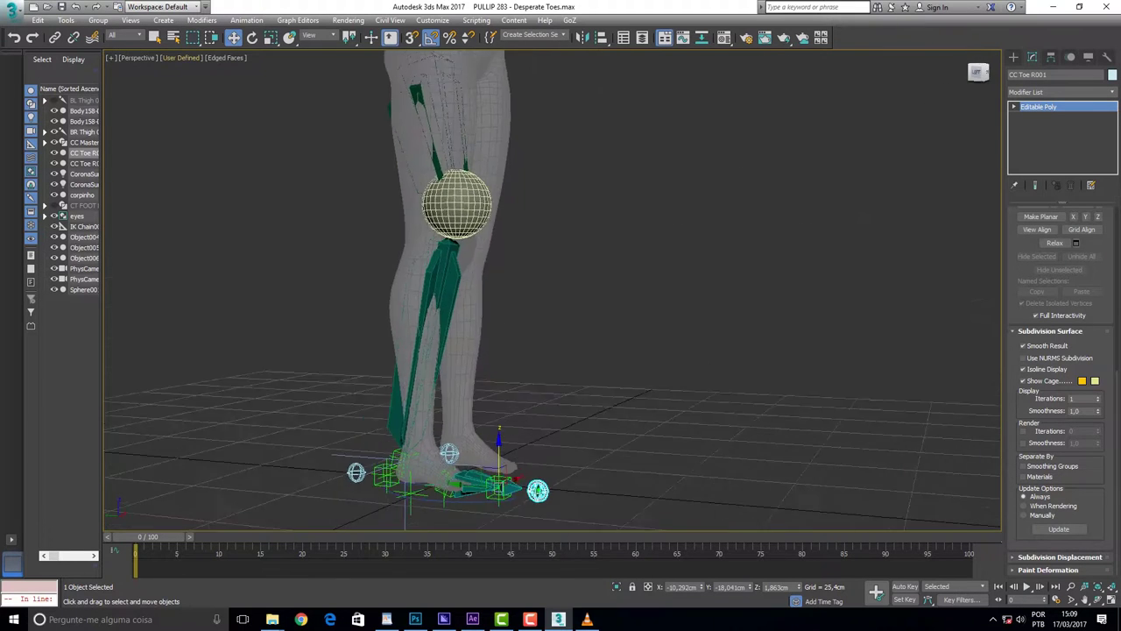
scroll(485, 483, up, 4)
scroll(485, 484, up, 1)
scroll(484, 484, down, 1)
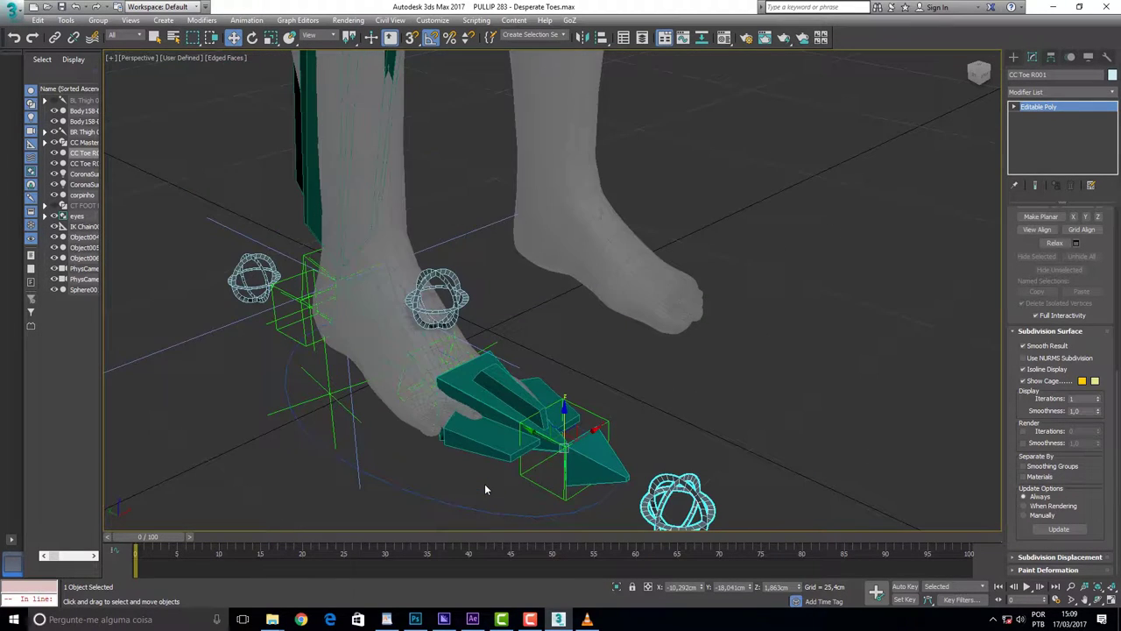
click(692, 493)
key(Delete)
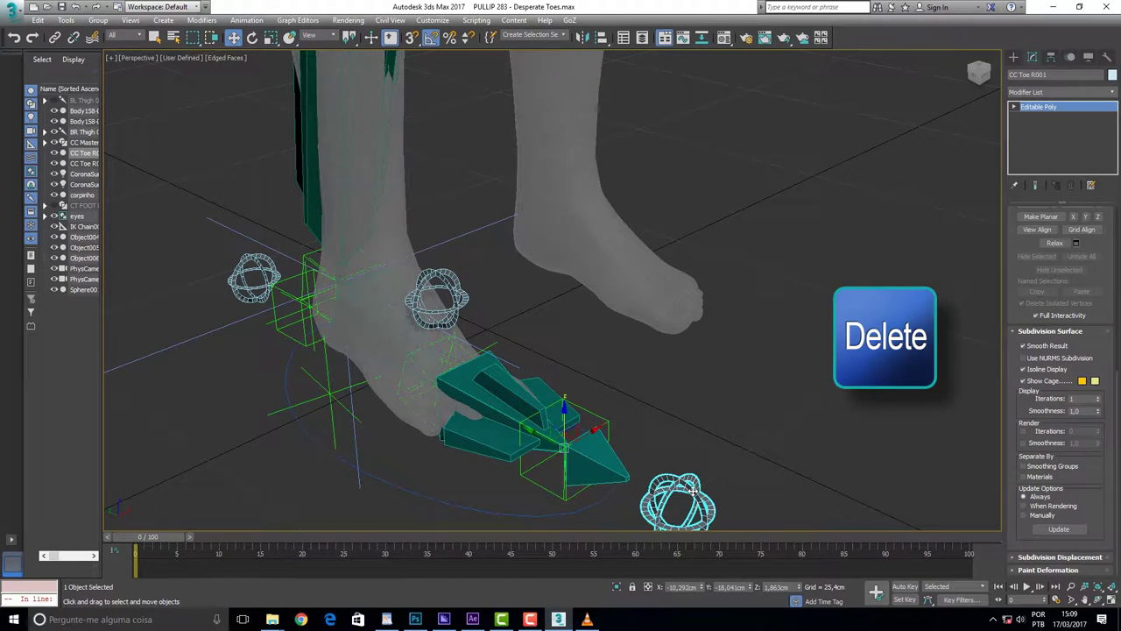
click(692, 492)
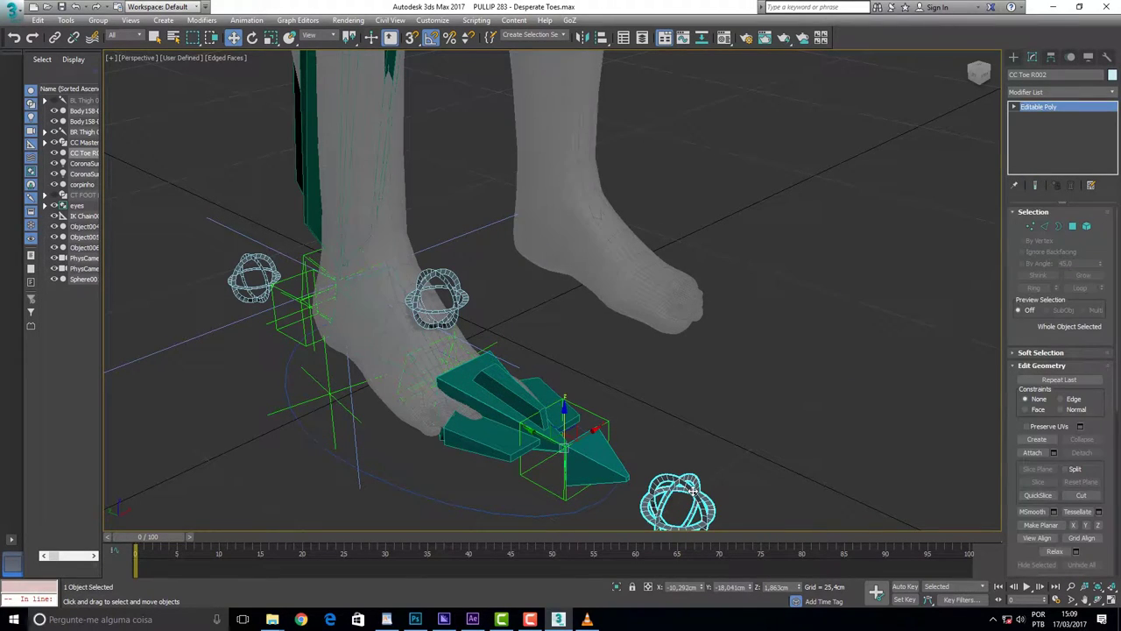
key(Delete)
click(692, 492)
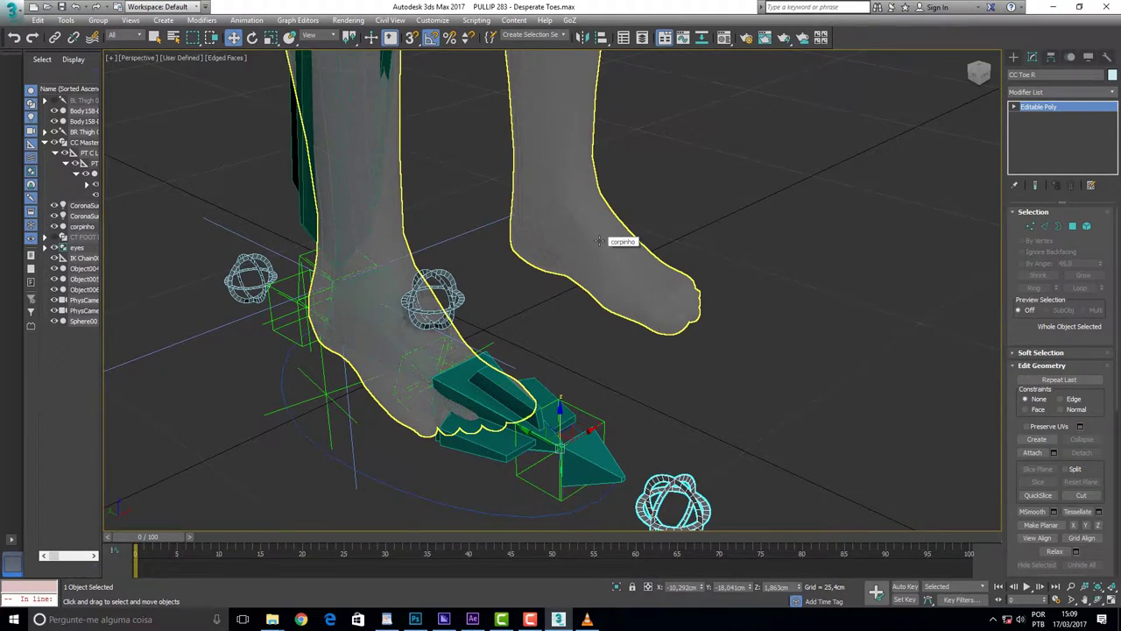
alt+middle_drag(599, 240, 578, 250)
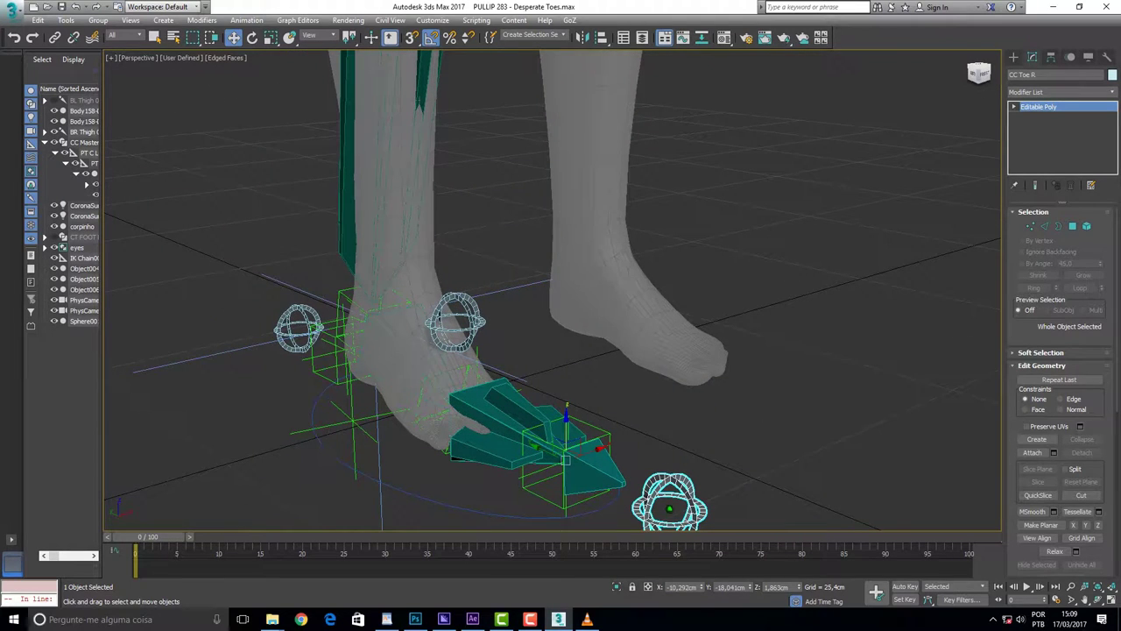
scroll(513, 166, down, 5)
scroll(513, 167, up, 5)
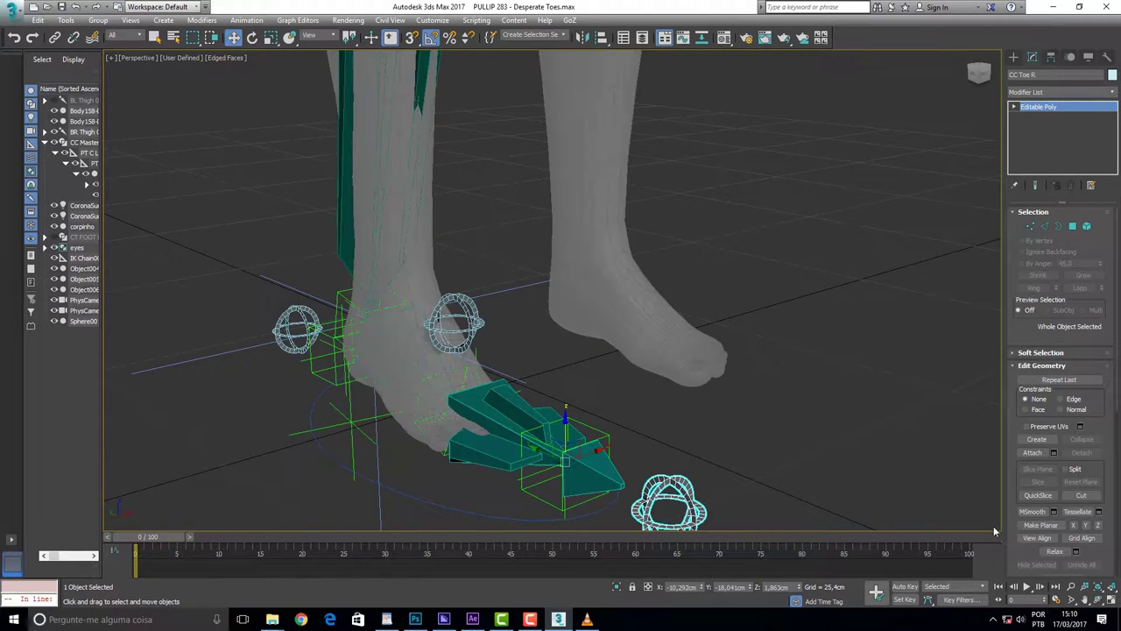
mouse_move(693, 193)
middle_down()
mouse_move(730, 280)
mouse_move(729, 318)
middle_up()
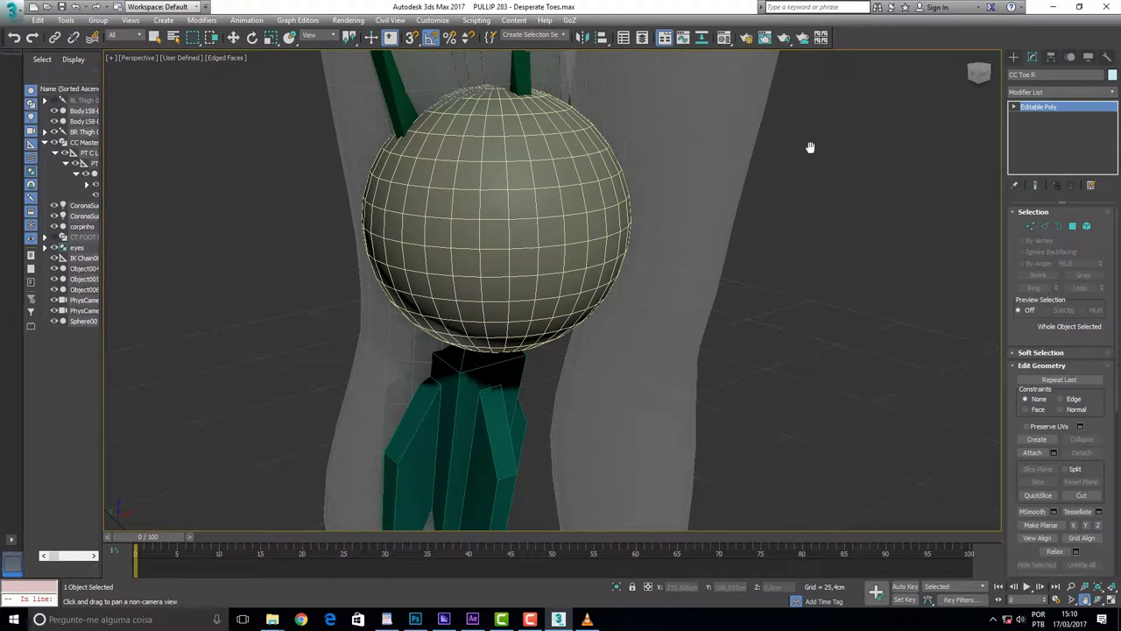
scroll(791, 154, down, 2)
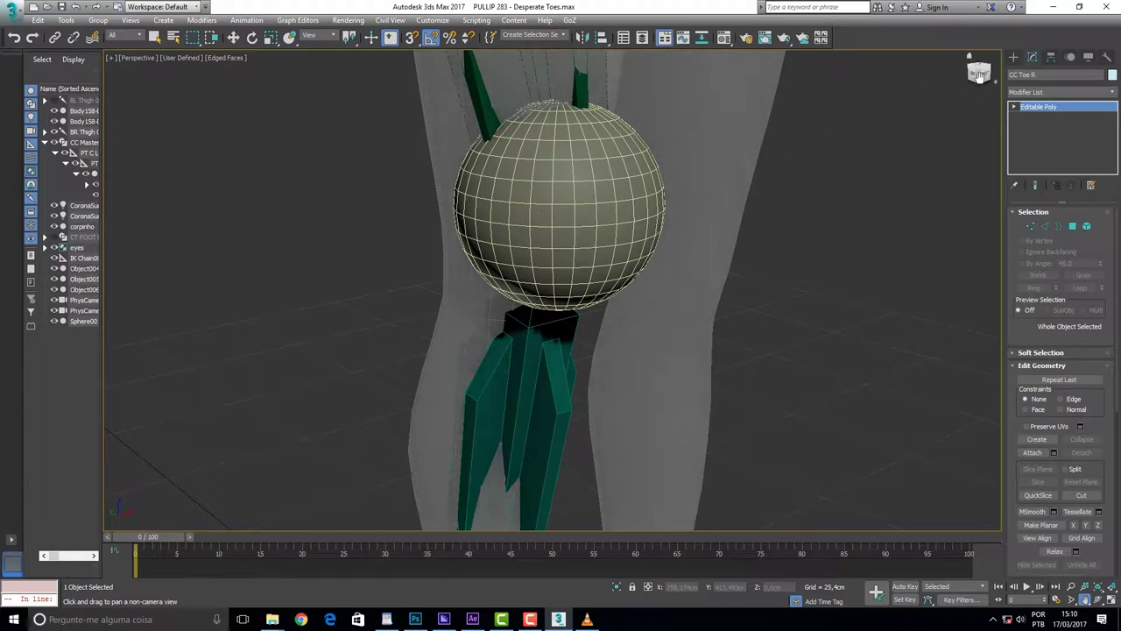
drag(979, 71, 992, 74)
alt+middle_drag(430, 514, 896, 514)
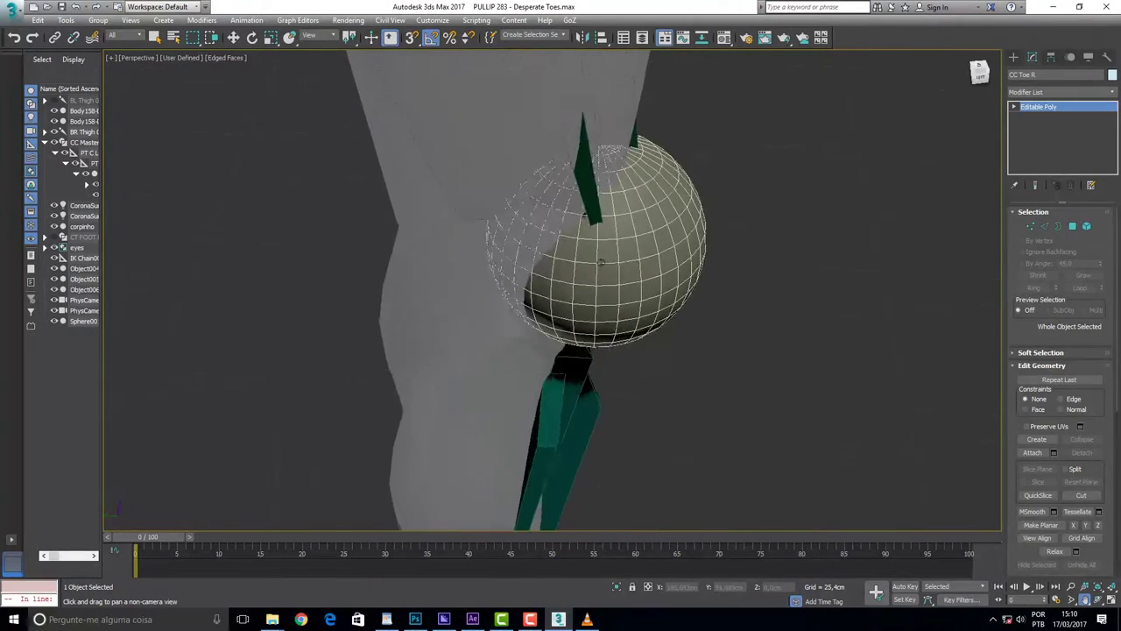
scroll(896, 514, down, 4)
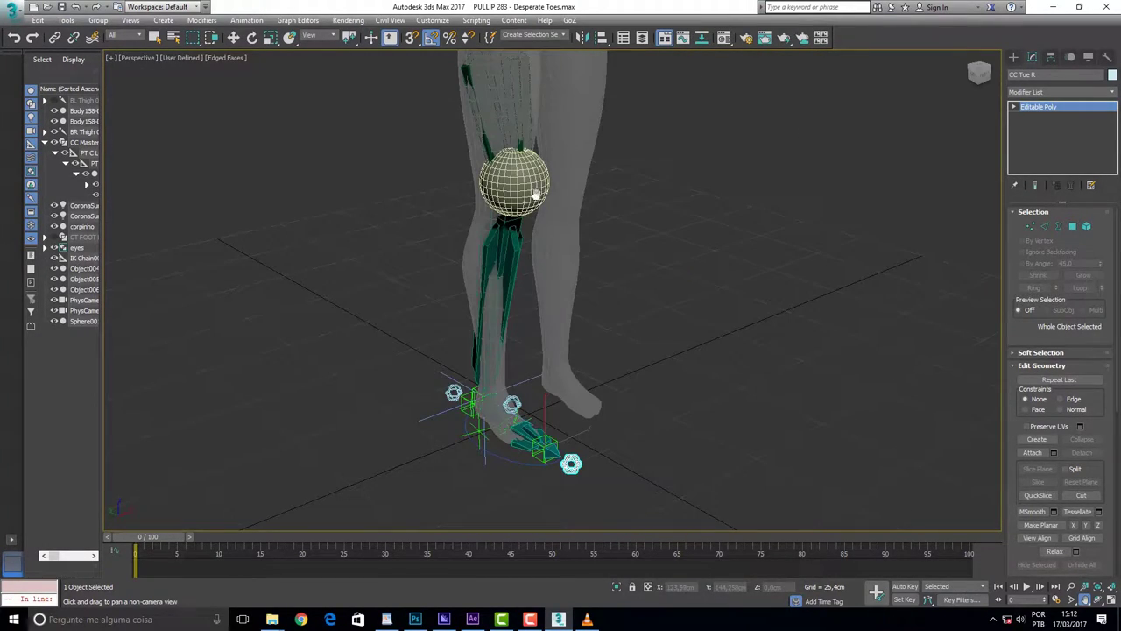
click(271, 36)
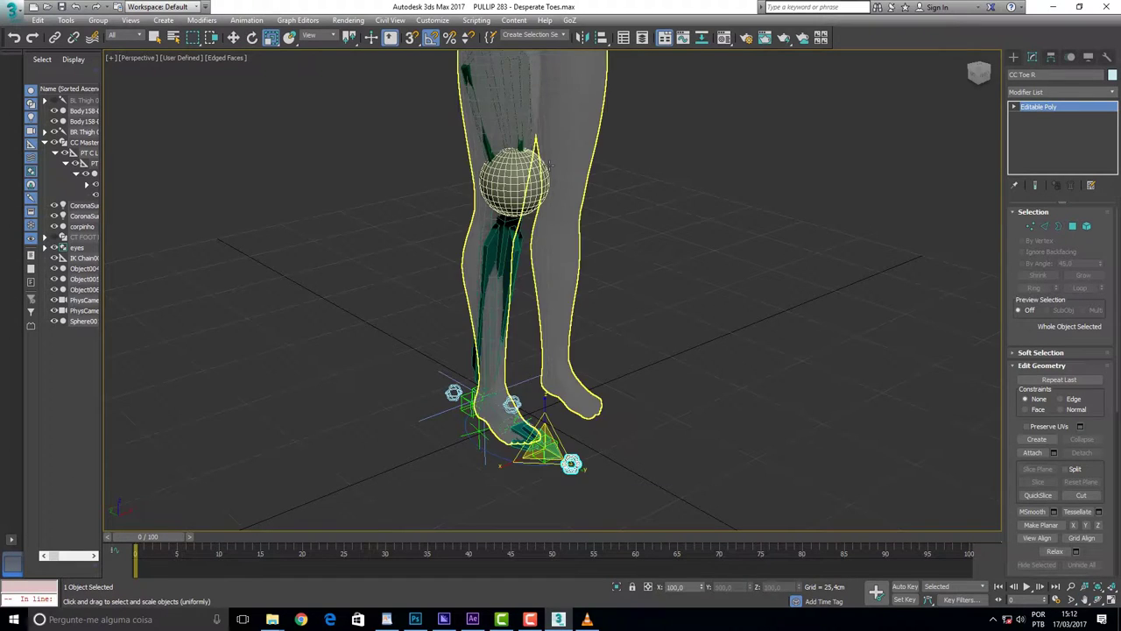
Step: Scale Sphere001 down uniformly and move it off the leg in front of the knee
click(522, 182)
drag(522, 182, 527, 252)
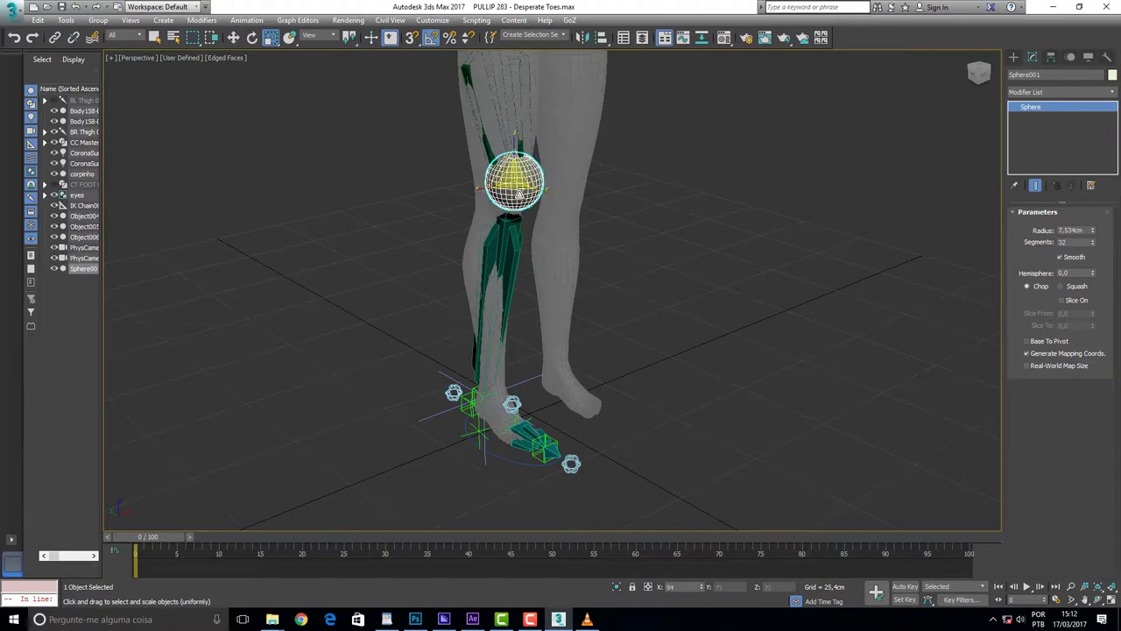
click(233, 37)
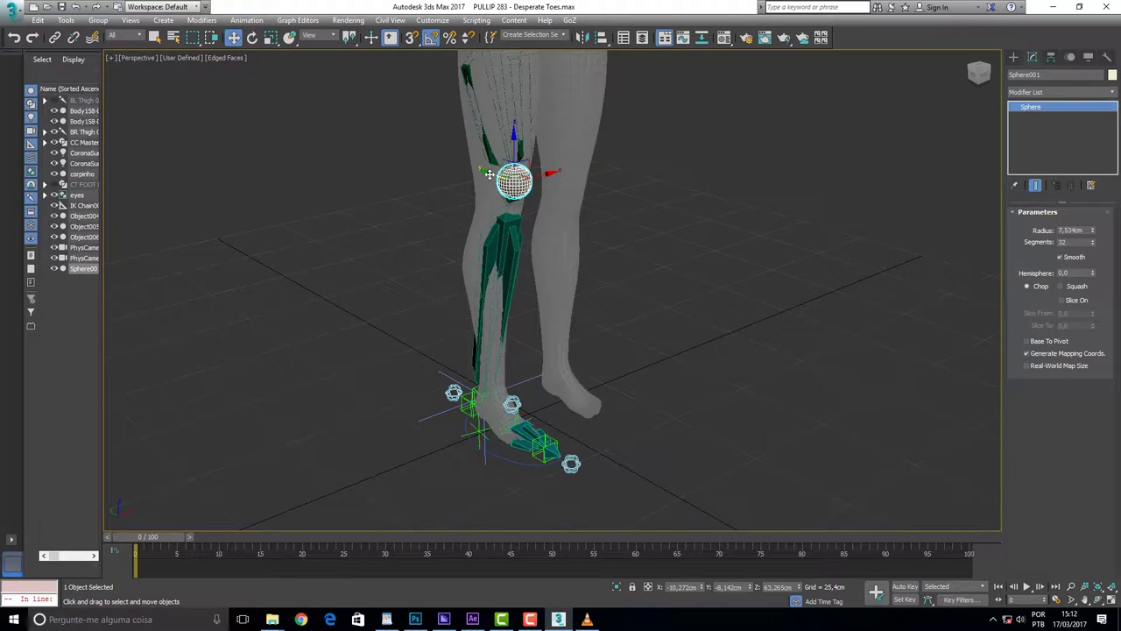
drag(507, 191, 729, 299)
drag(988, 75, 973, 79)
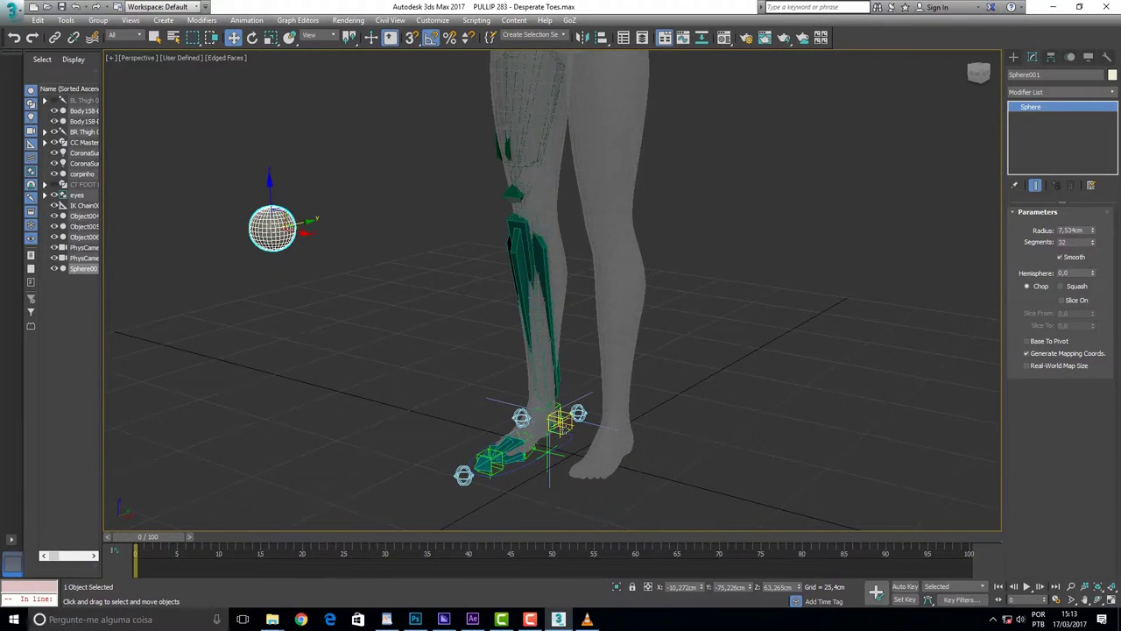
click(563, 425)
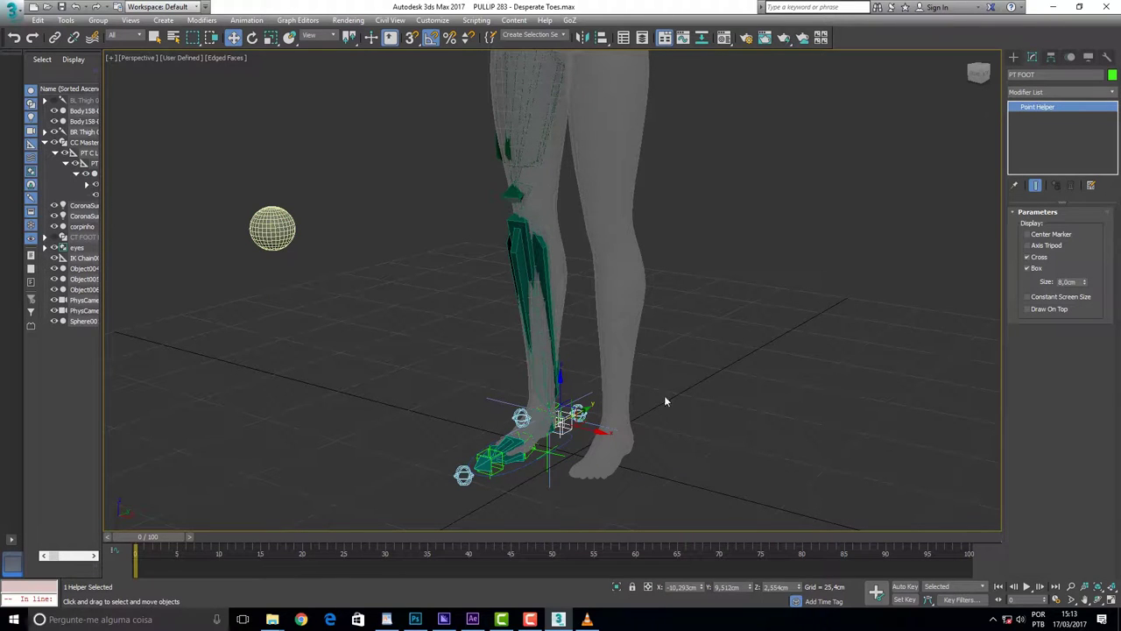
Step: Pick Sphere001 as IK Chain002's swivel target in the Motion panel's IK Solver Properties
click(586, 408)
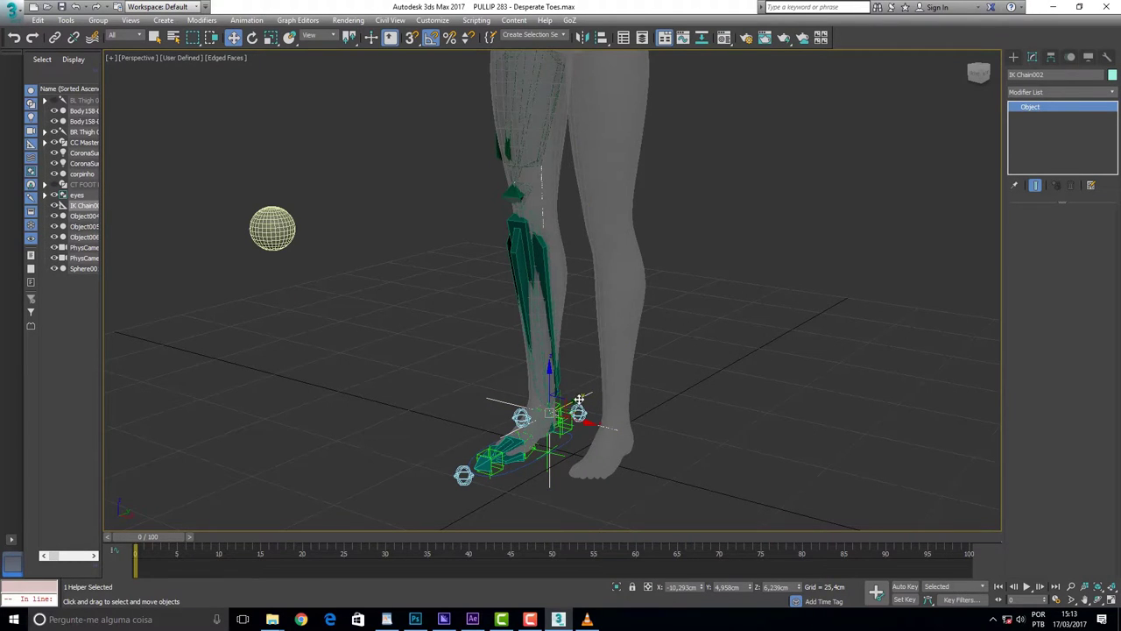
click(1070, 57)
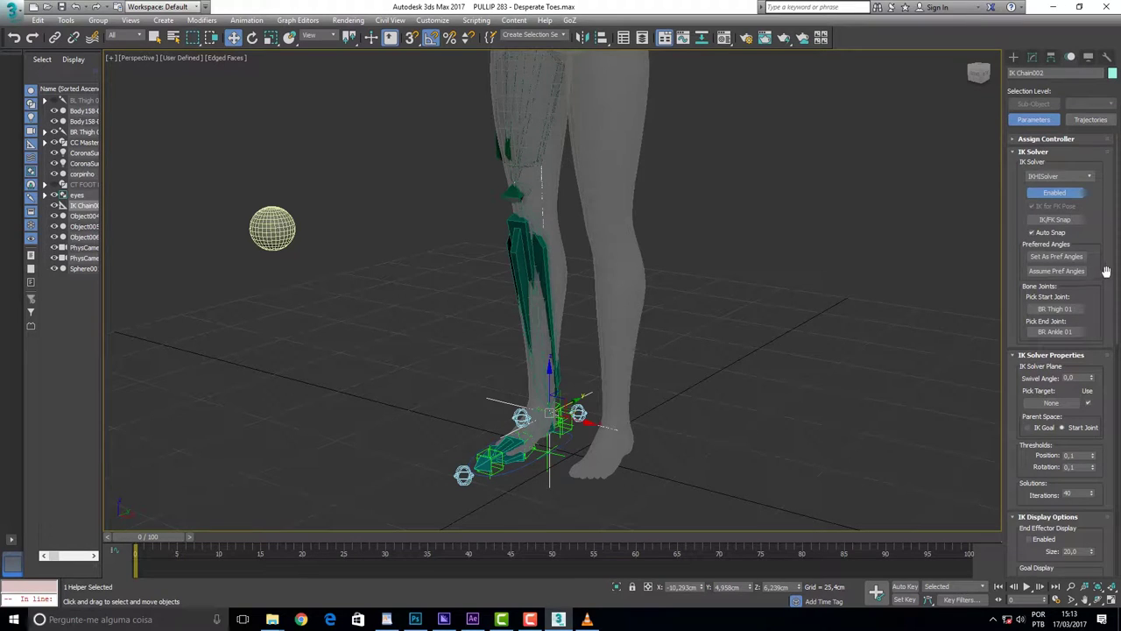
mouse_move(1103, 226)
mouse_down()
mouse_move(1080, 129)
mouse_move(1065, 296)
mouse_up()
click(1052, 402)
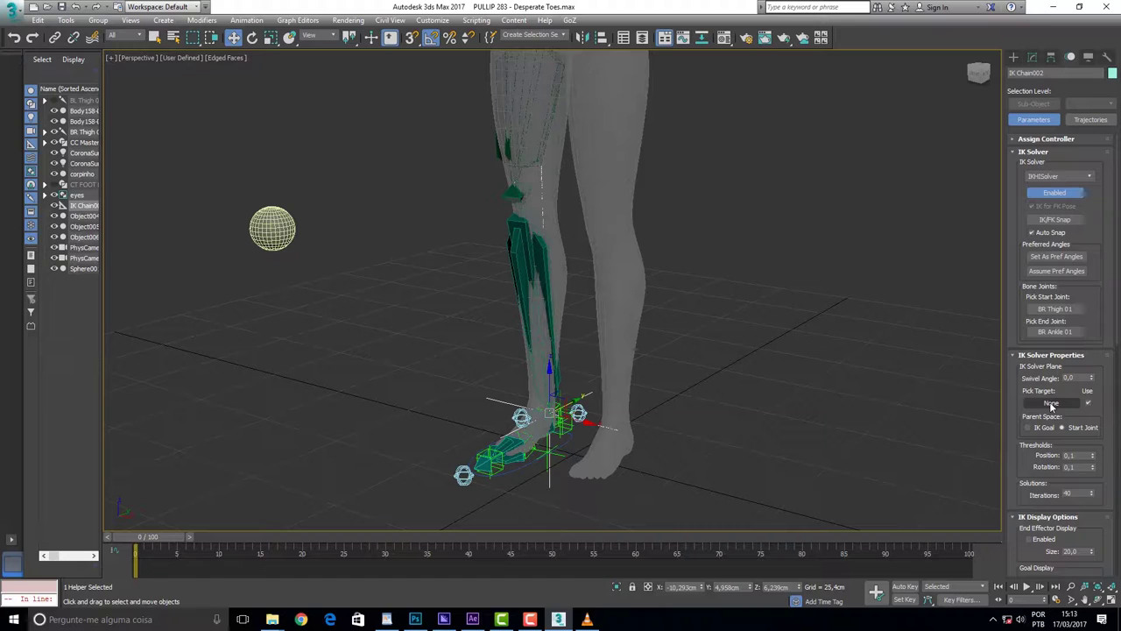
click(272, 233)
click(277, 229)
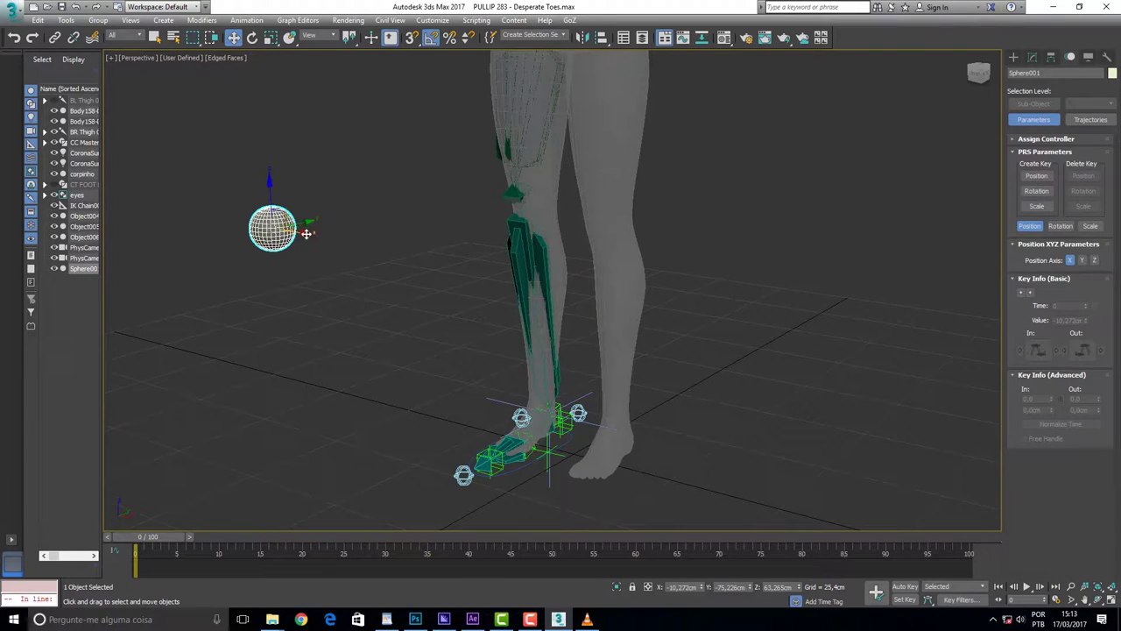
Step: Test-move the knee target sphere twice, undoing each move, to check the leg responds
mouse_move(306, 234)
mouse_down()
mouse_move(839, 232)
mouse_move(250, 210)
mouse_move(440, 237)
mouse_move(398, 228)
mouse_up()
key(ctrl+z)
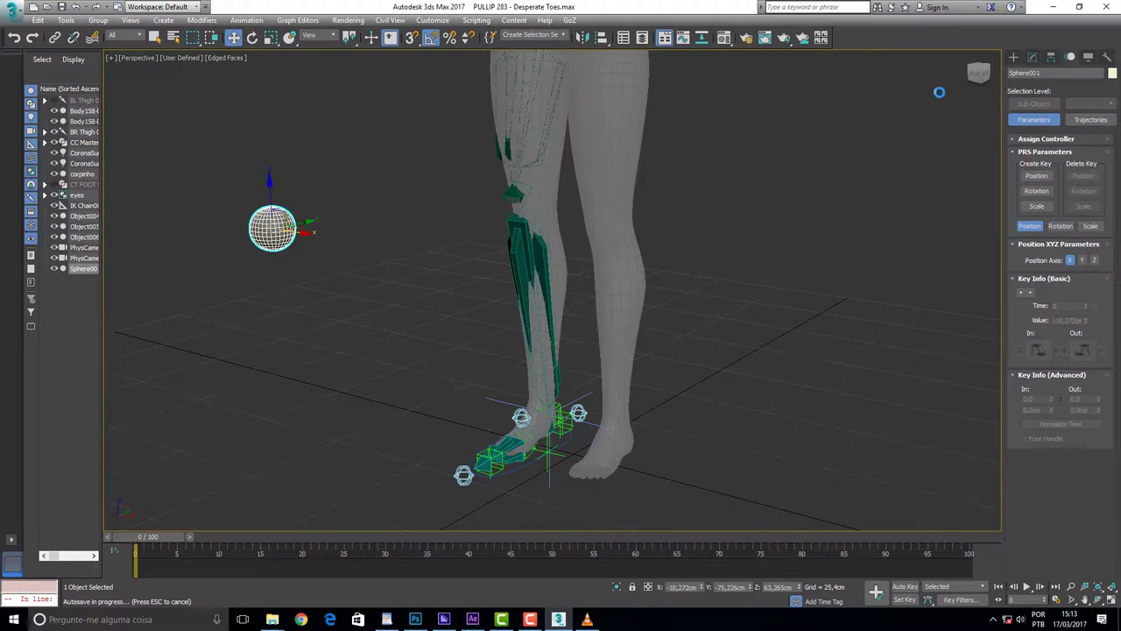
drag(979, 75, 974, 79)
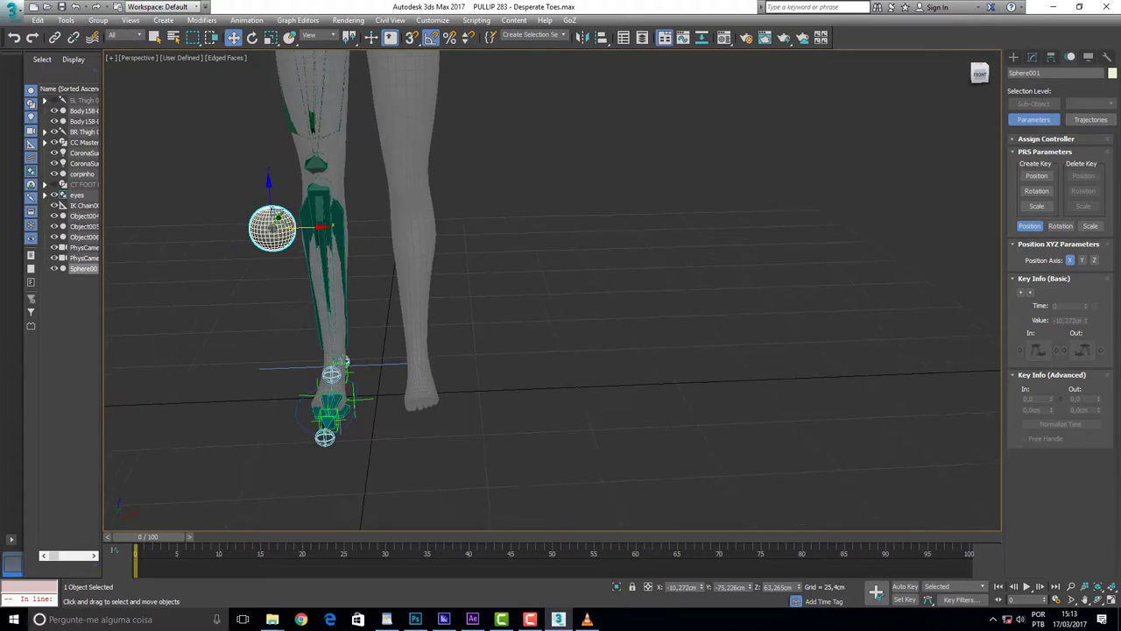
scroll(538, 226, down, 5)
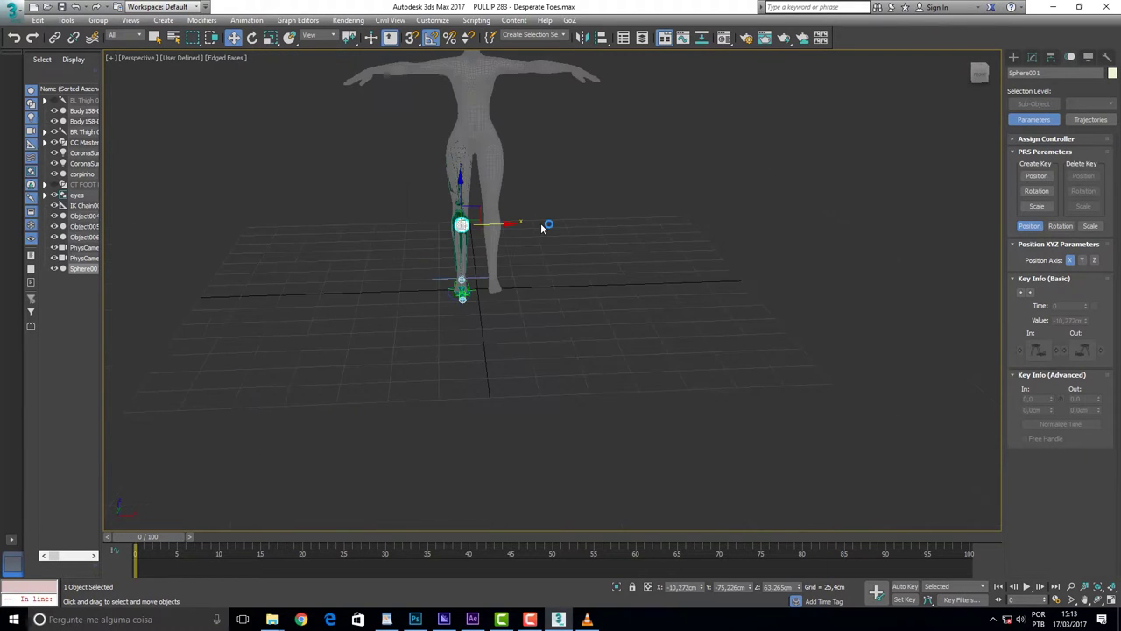
drag(979, 73, 978, 75)
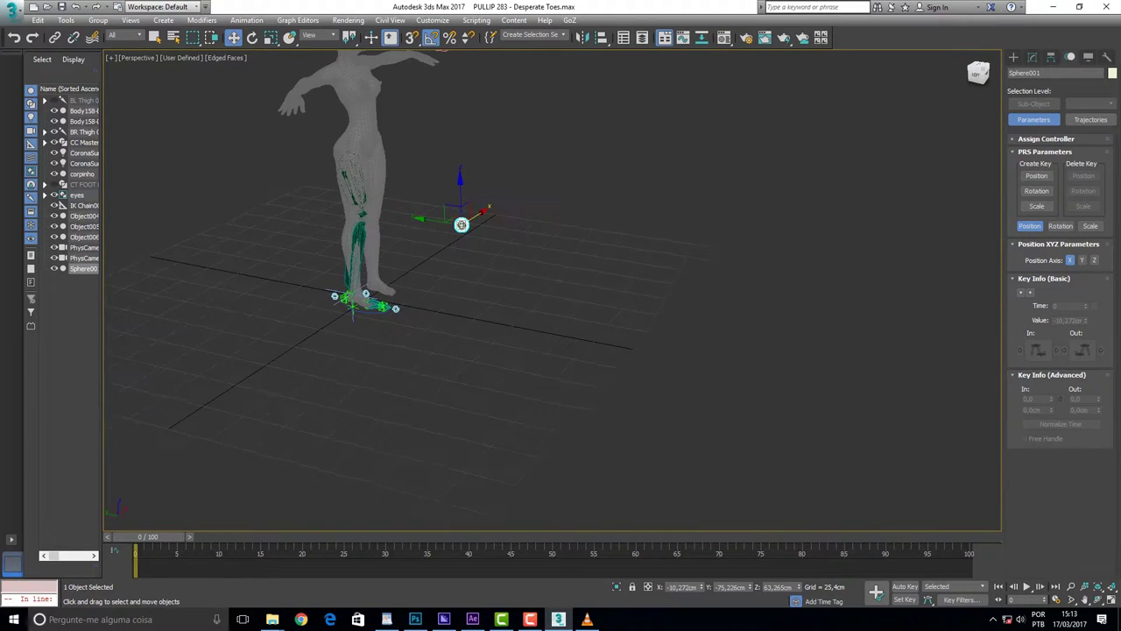
drag(480, 214, 530, 183)
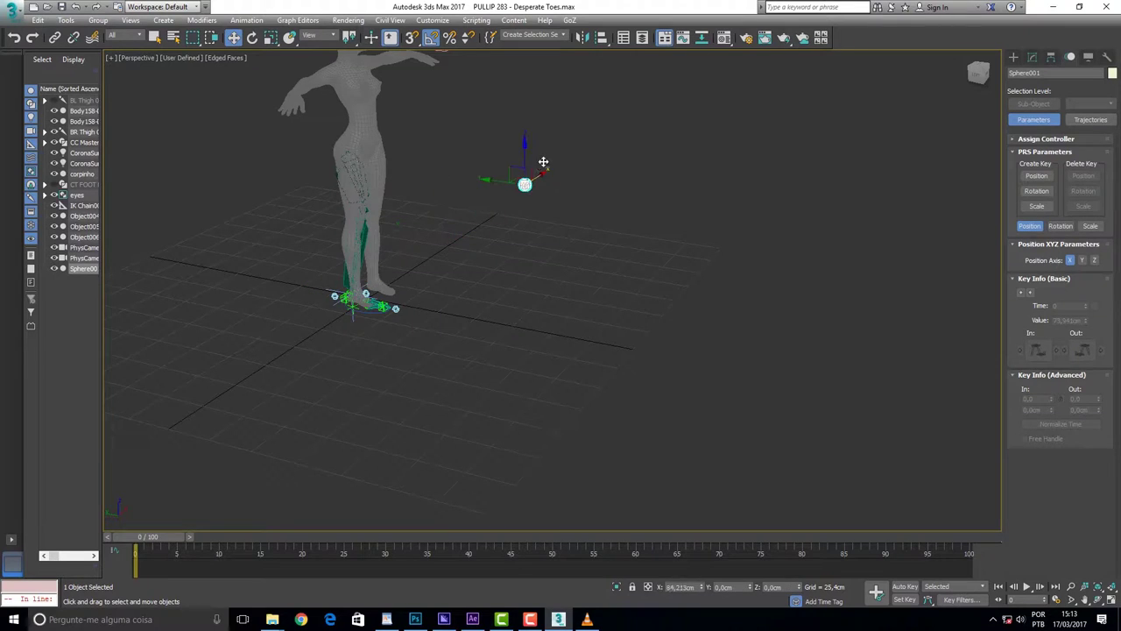
key(ctrl+z)
click(786, 277)
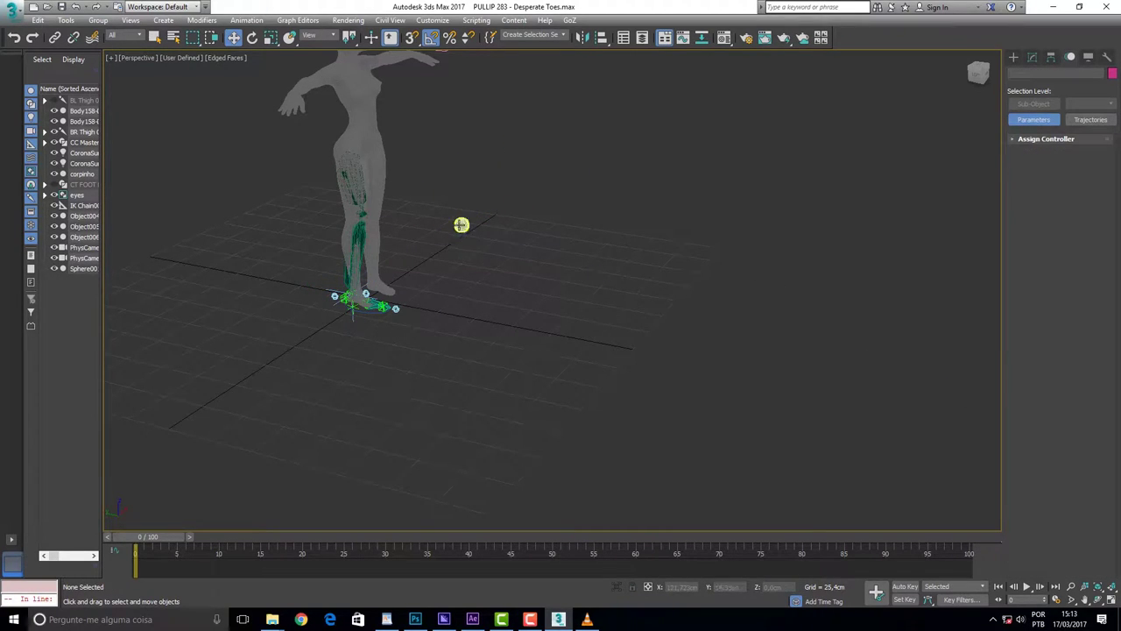
Step: Set Sphere001 as the right leg IK chain's swivel target, then select the sphere for materials
click(346, 298)
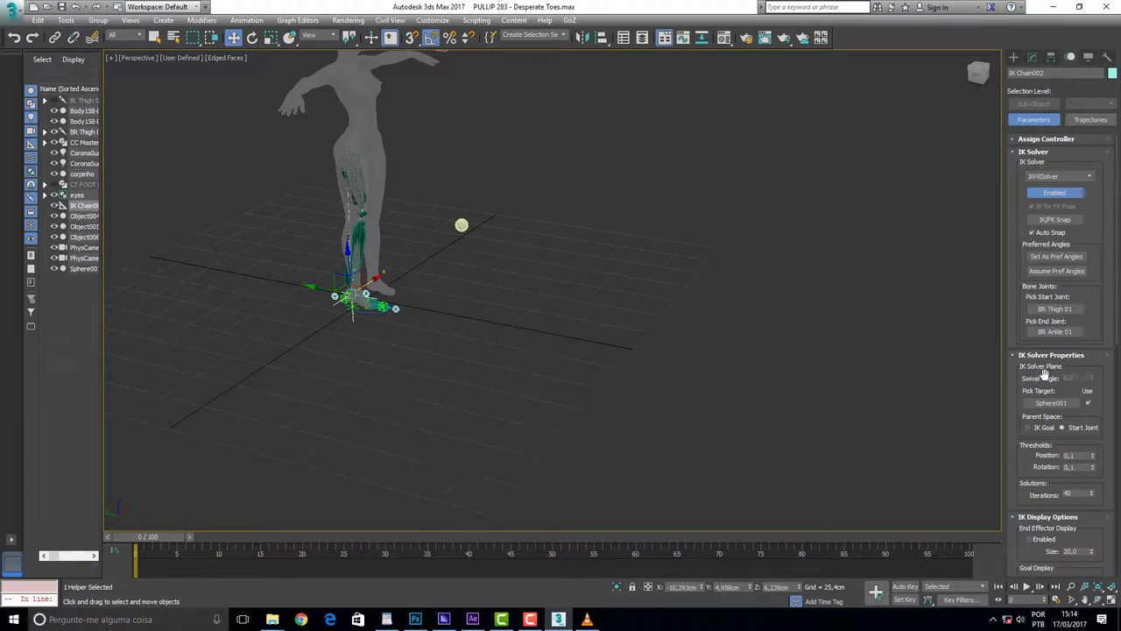
click(1049, 405)
click(462, 225)
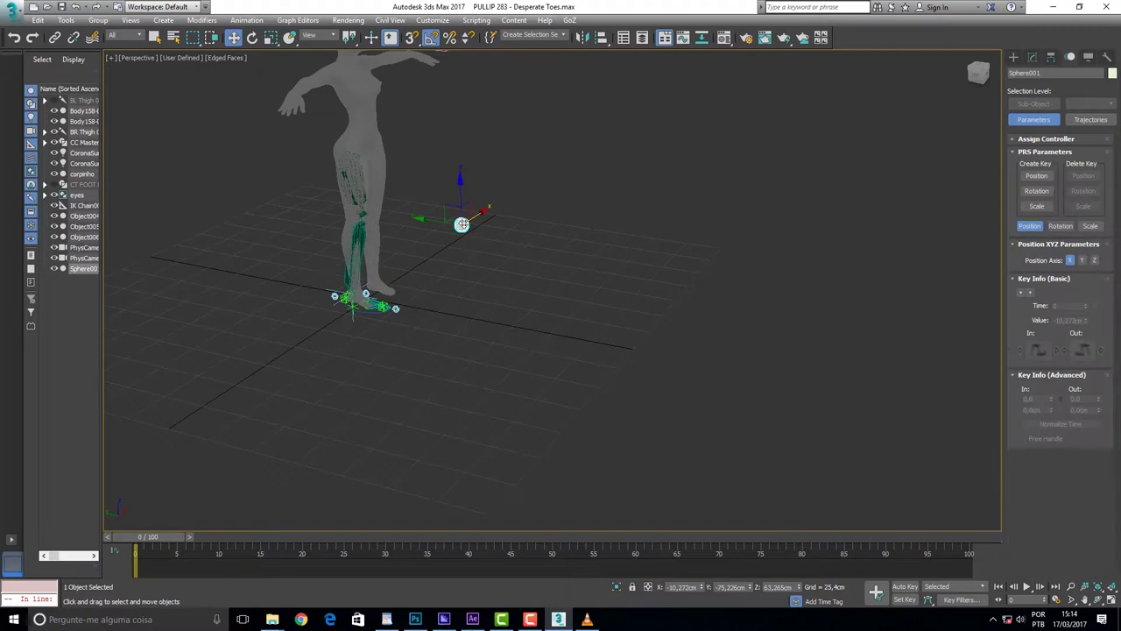
drag(979, 74, 959, 76)
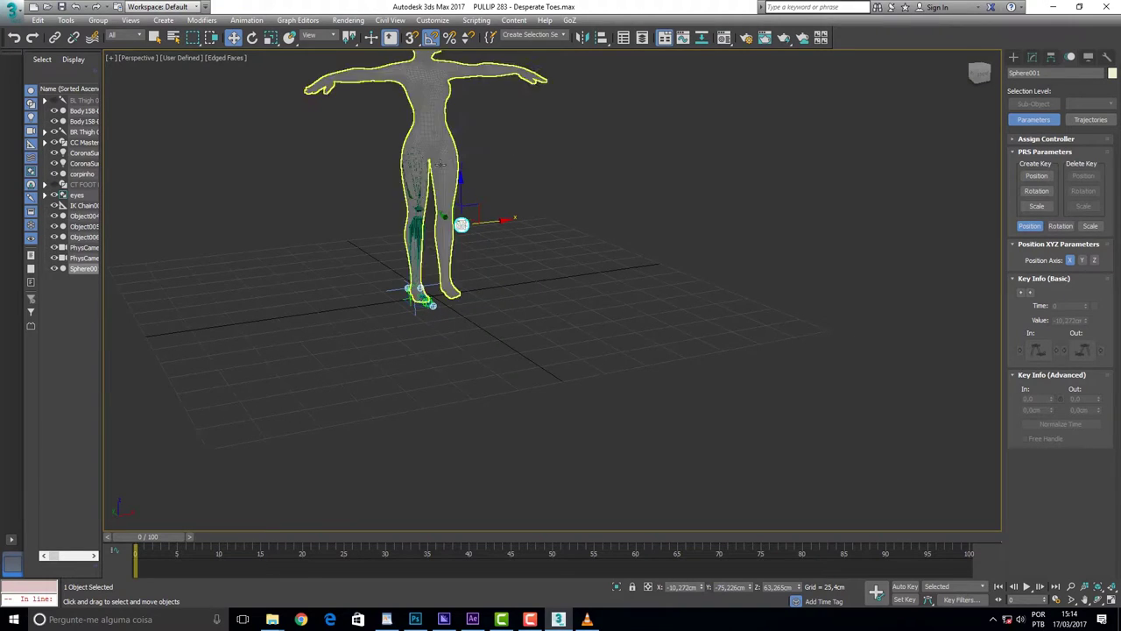
scroll(429, 177, up, 2)
scroll(429, 177, up, 2)
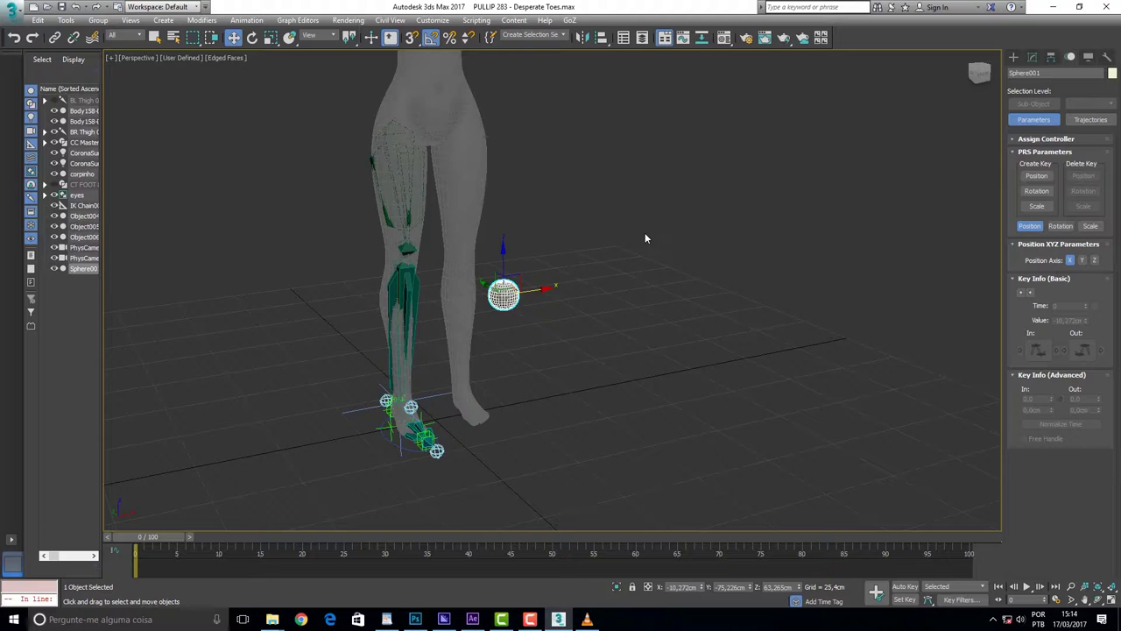
click(723, 37)
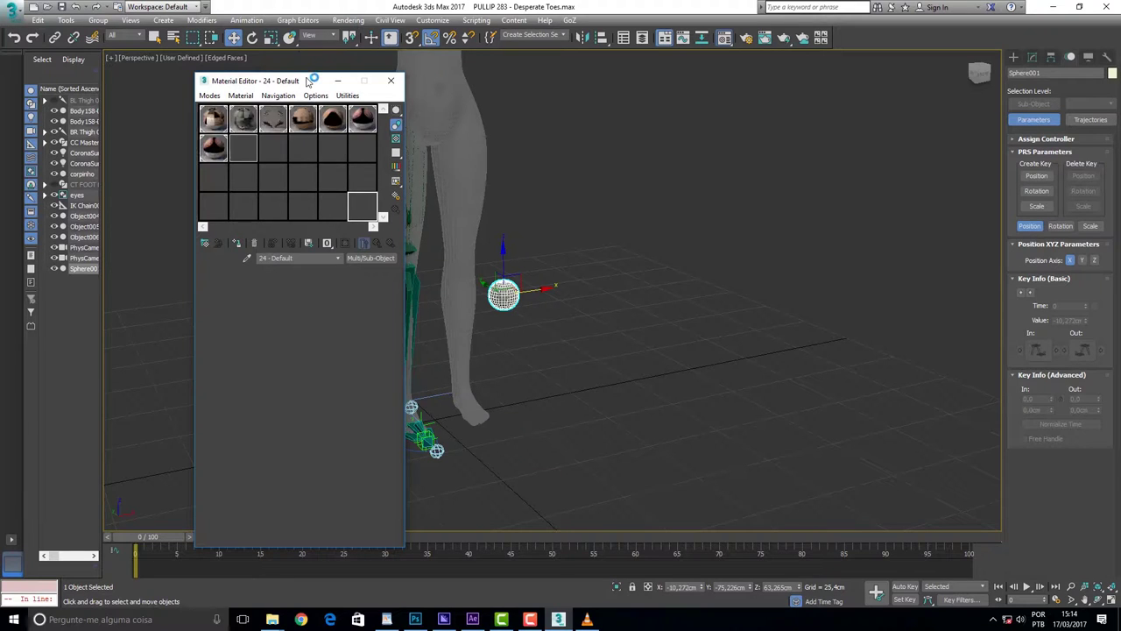
Step: Show all material sample slots, then briefly open and close Render Setup
click(390, 81)
key(m)
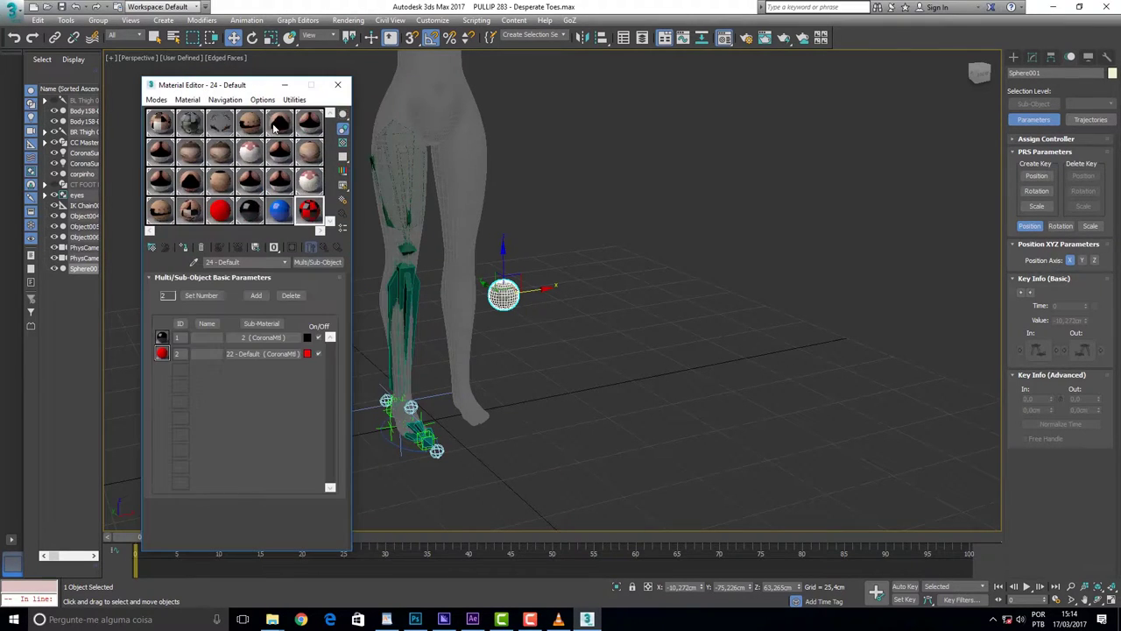
click(347, 20)
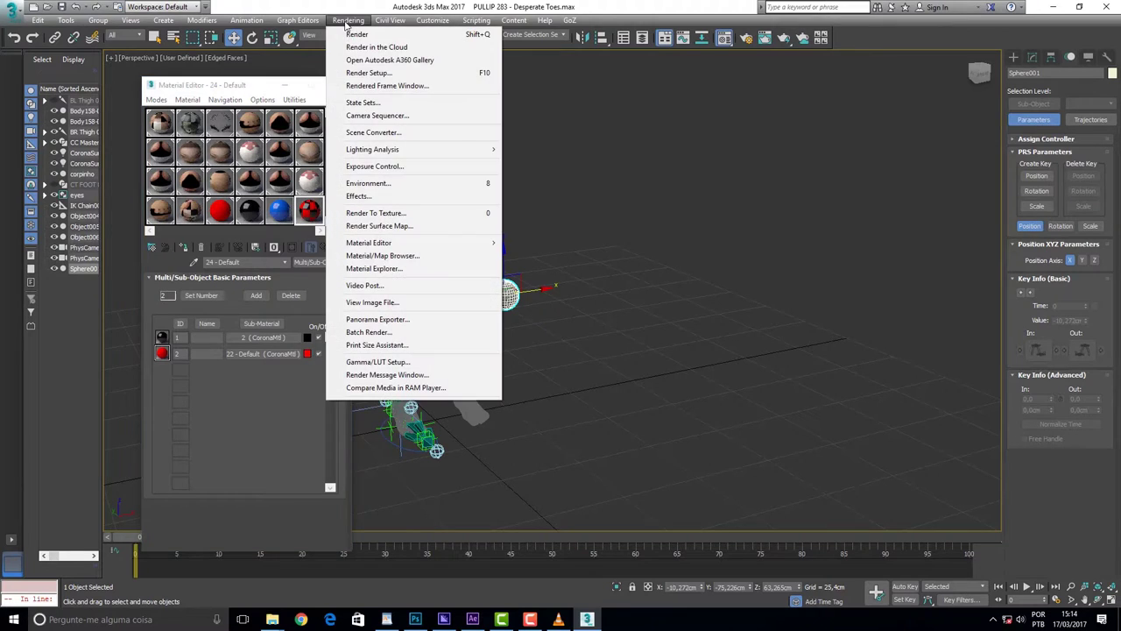
click(388, 76)
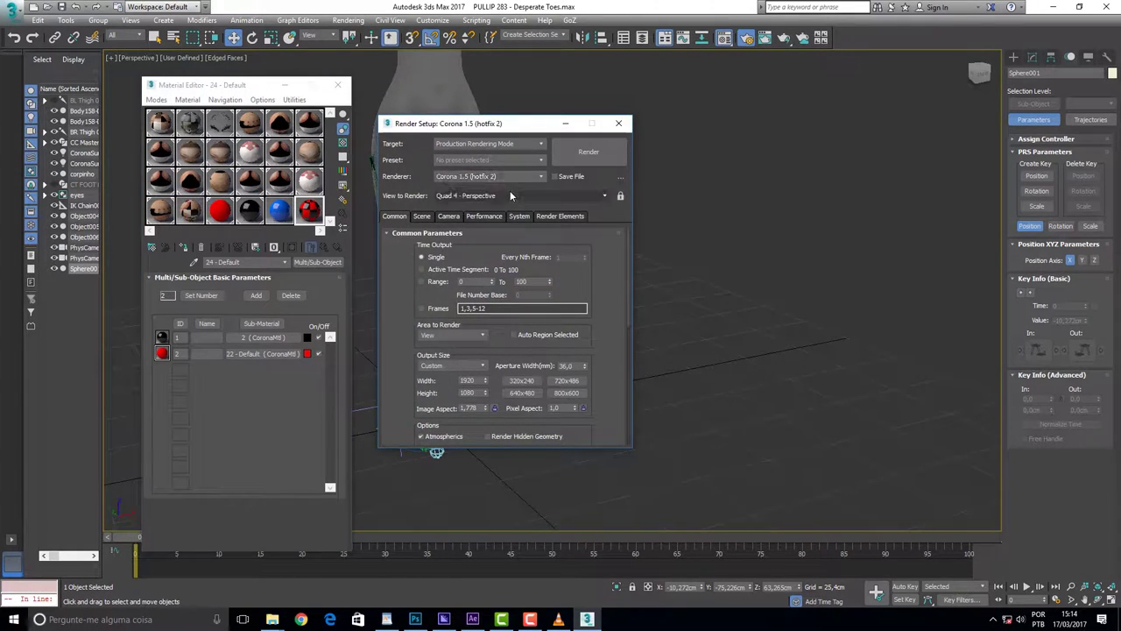
drag(540, 125, 709, 97)
click(787, 95)
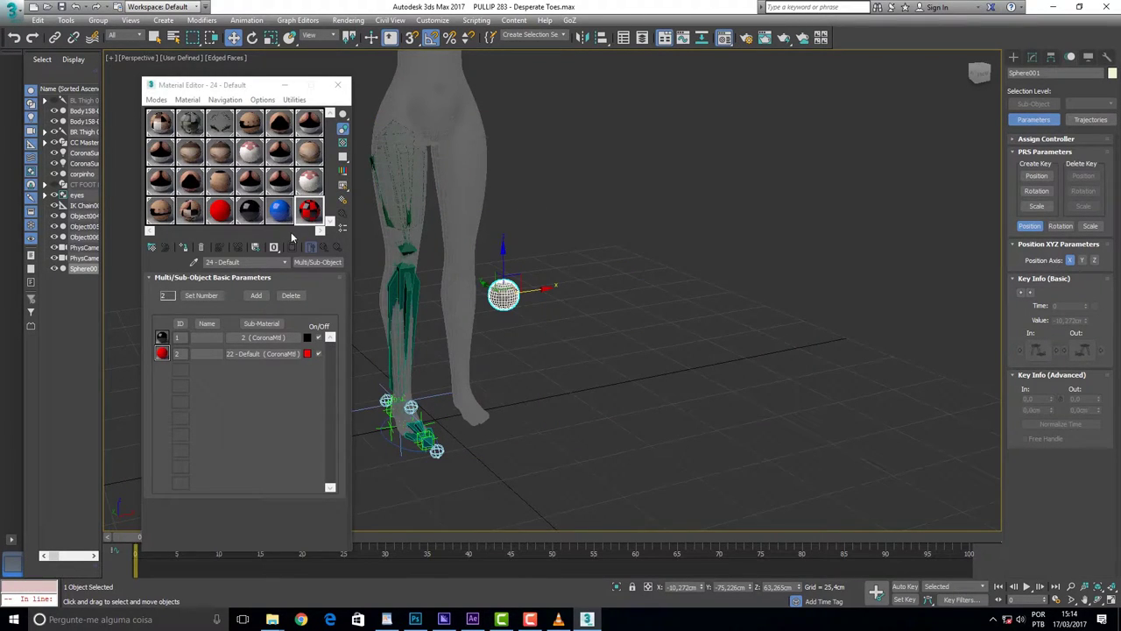
Step: Condense the Material Editor sample slots and make 22 - Default the active material
click(294, 100)
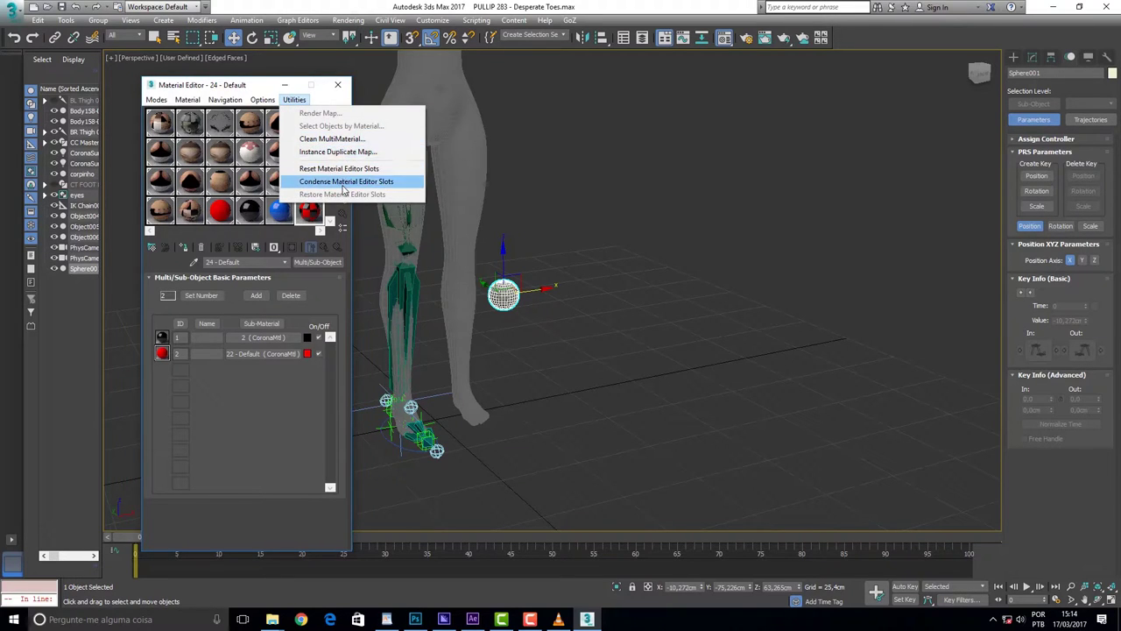
click(344, 181)
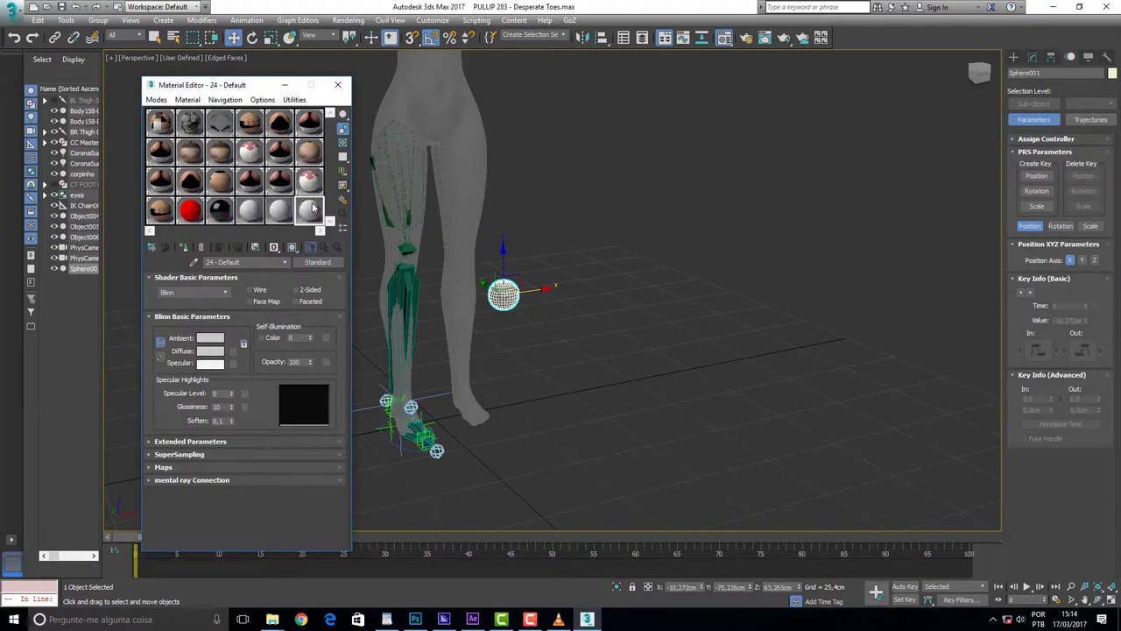
click(254, 211)
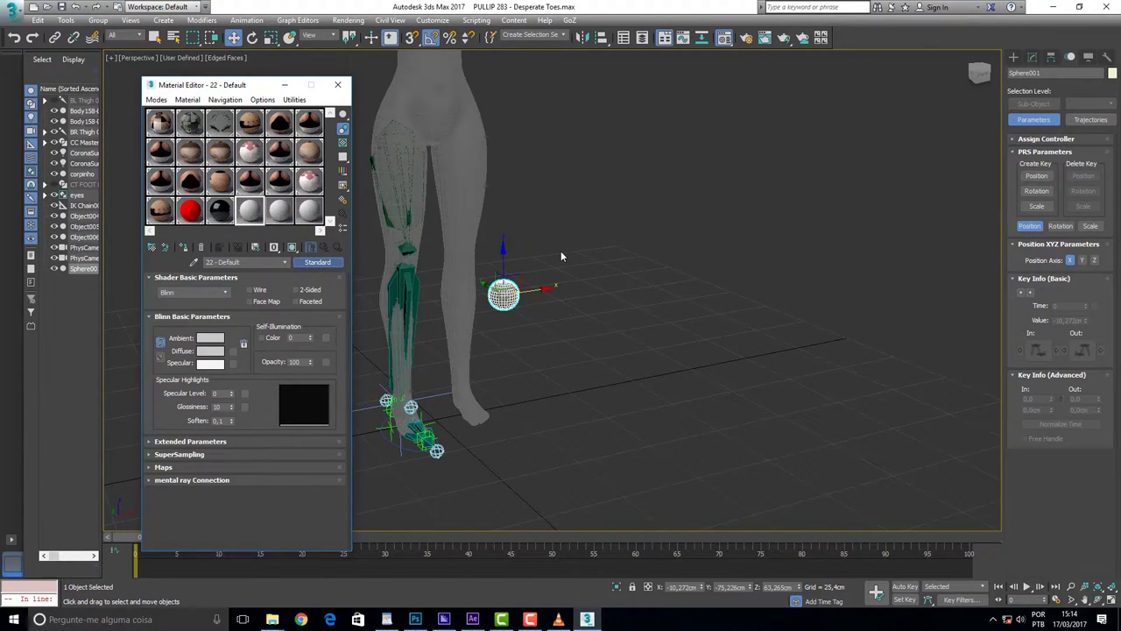
Step: Switch 22 - Default to CoronaMtl and set its Opacity colour to black (0, 0, 0)
click(319, 263)
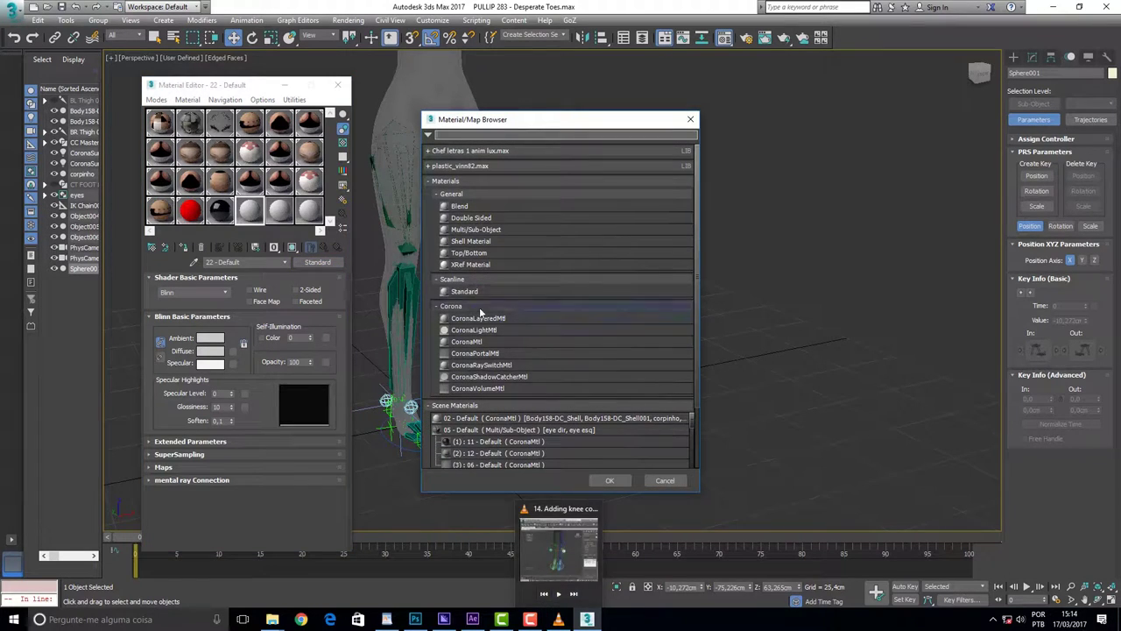
click(472, 343)
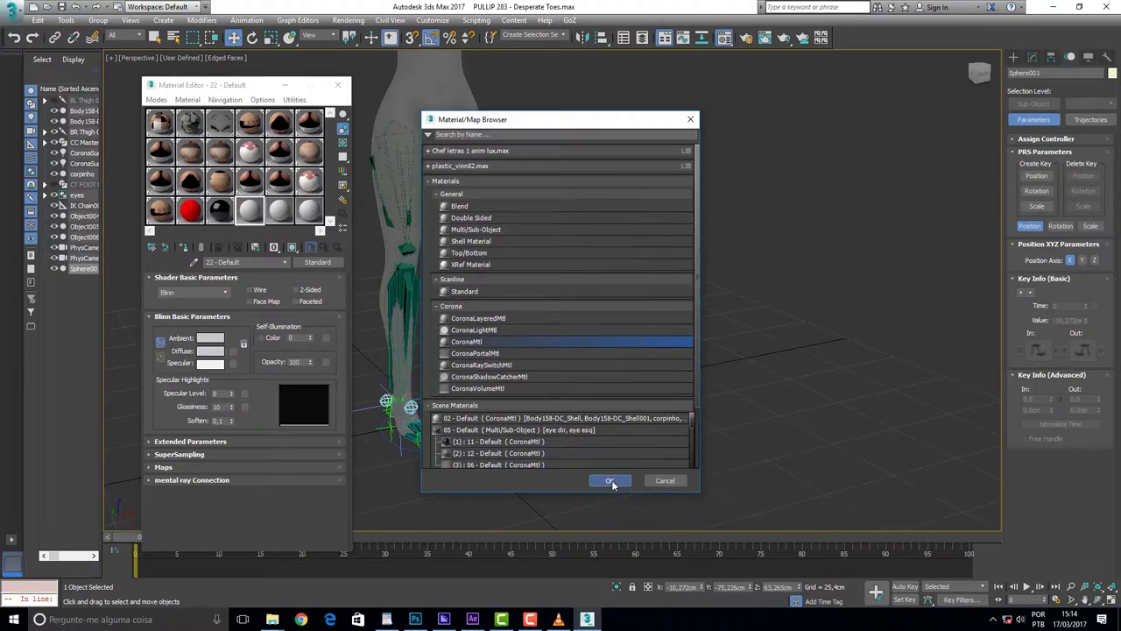
click(612, 480)
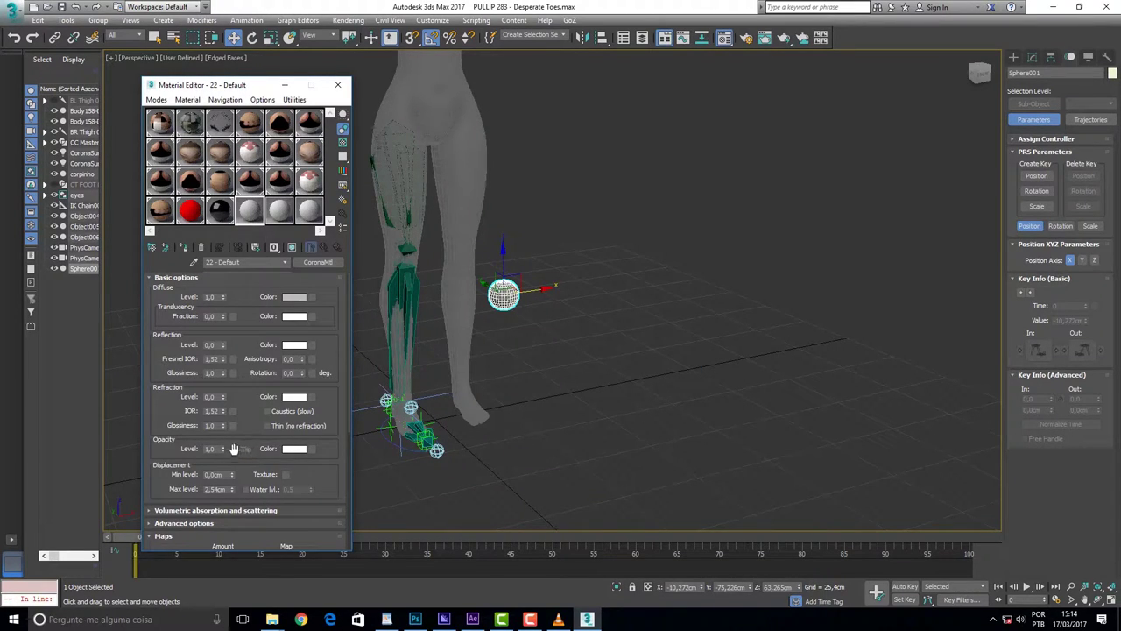
click(293, 449)
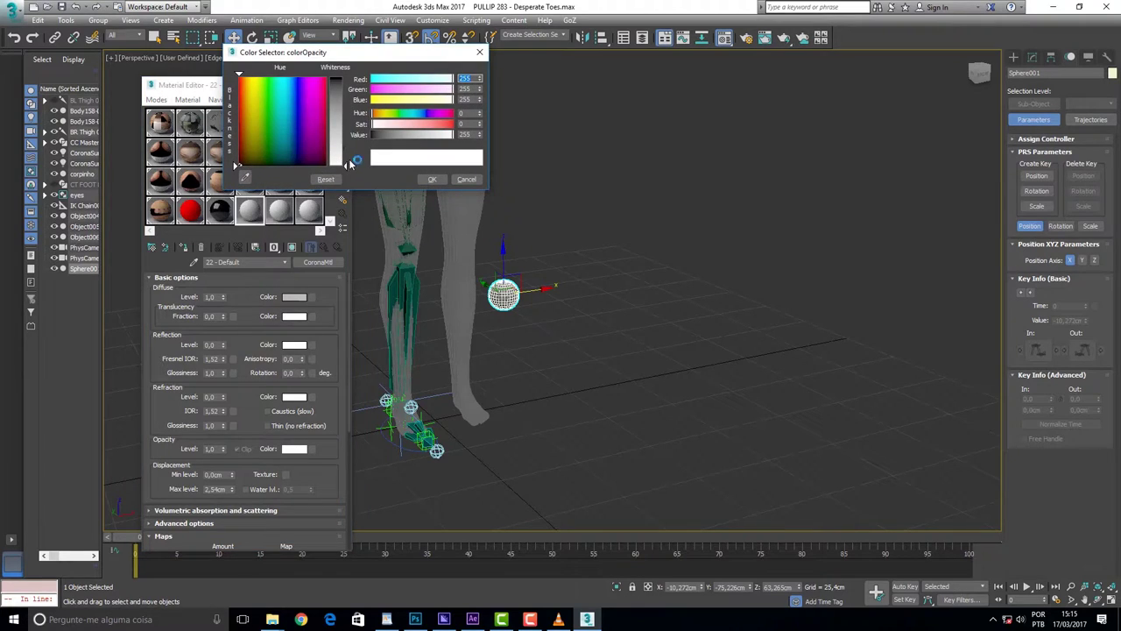
drag(347, 165, 347, 81)
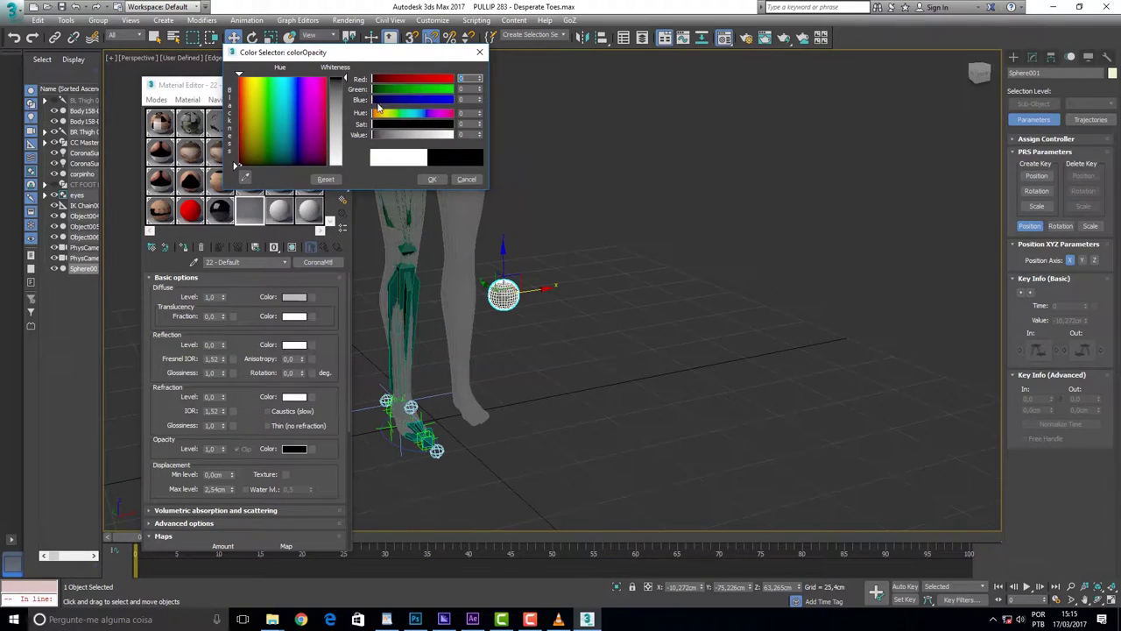
click(432, 179)
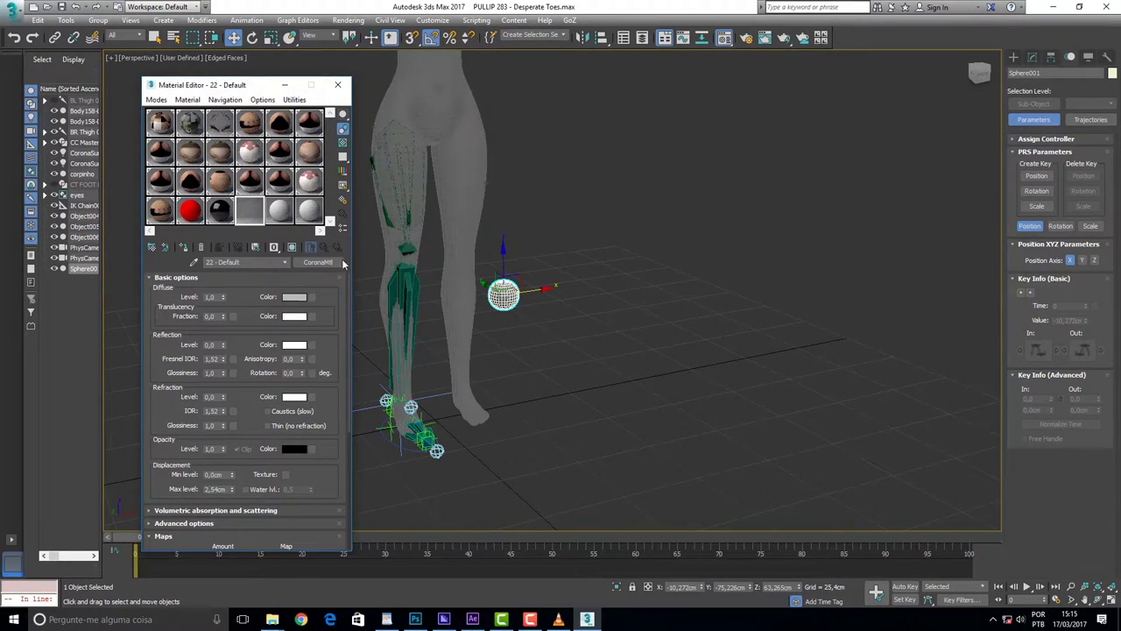
Step: Assign the material to Sphere001, renaming it 'invisible'
click(187, 249)
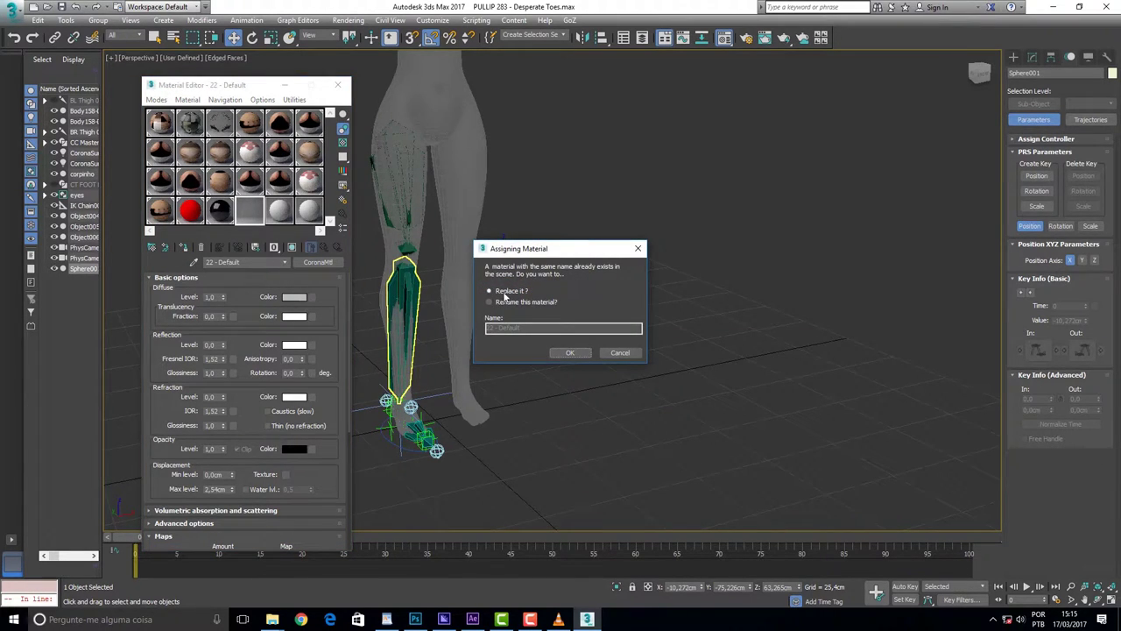
click(490, 301)
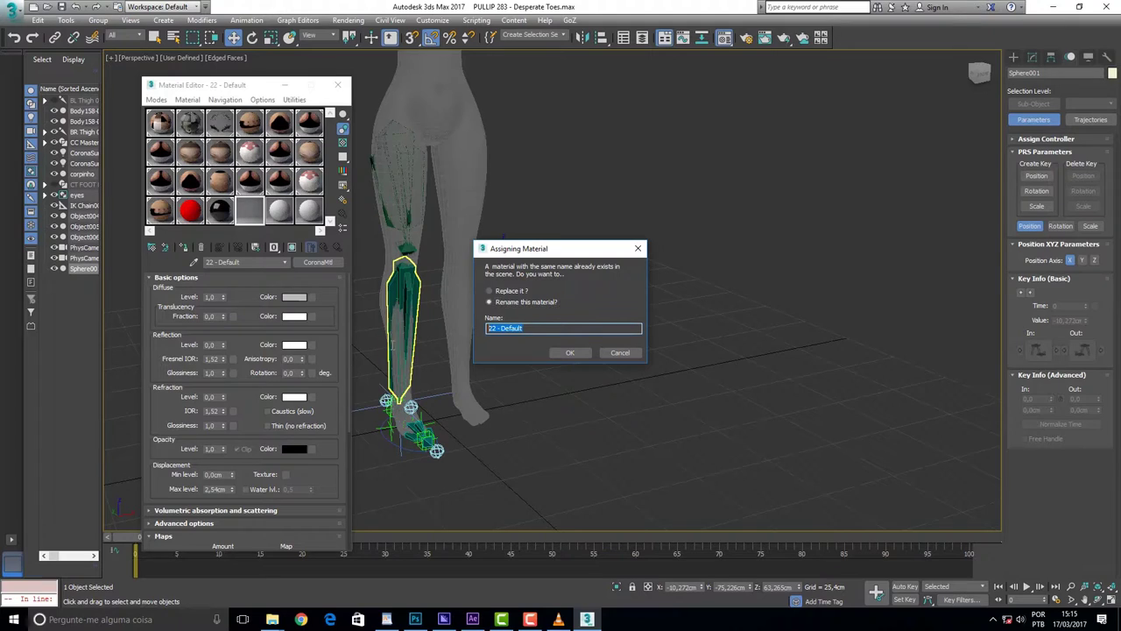
text(invisible)
click(569, 352)
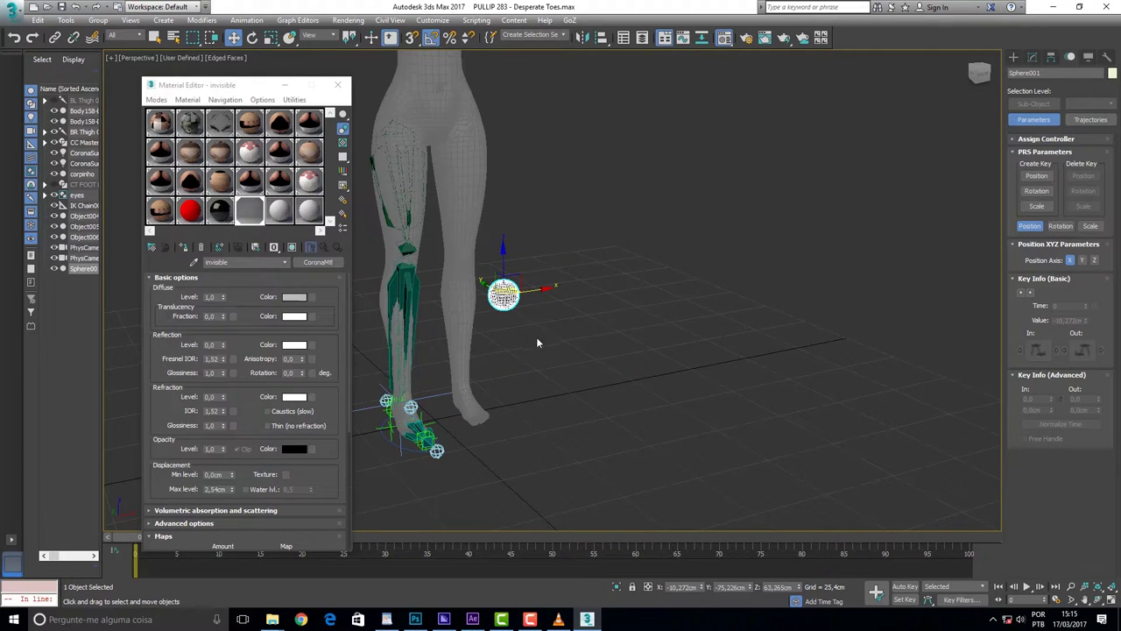
Step: Test-move the target sphere to check the knee, then close the Material Editor
mouse_move(545, 289)
mouse_down()
mouse_move(535, 324)
mouse_move(543, 331)
mouse_up()
drag(340, 85, 293, 90)
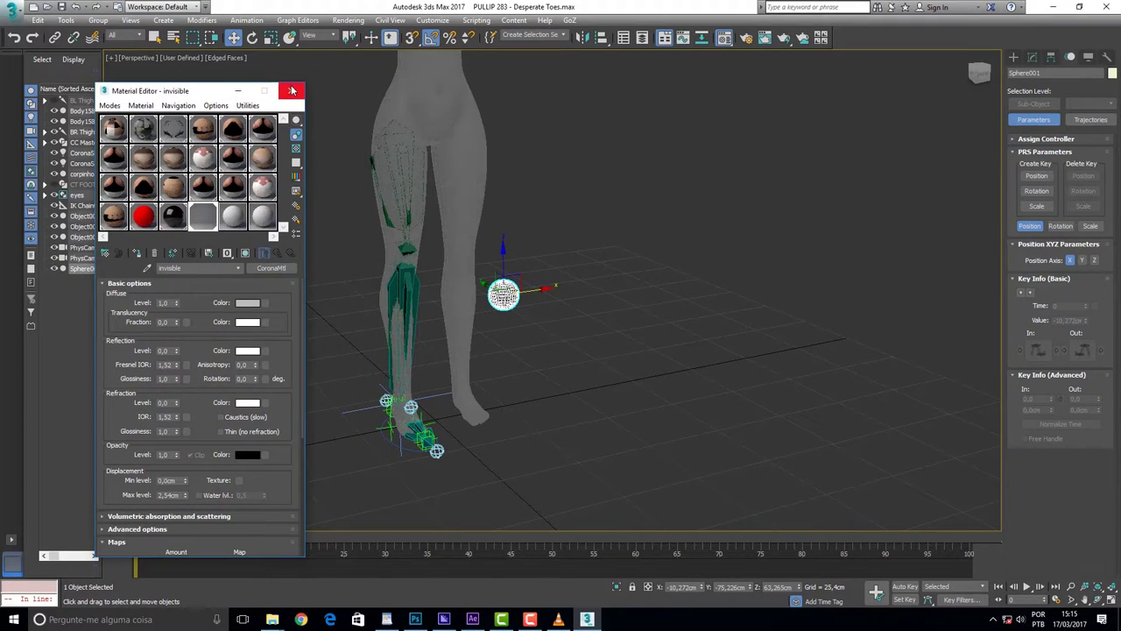
click(293, 91)
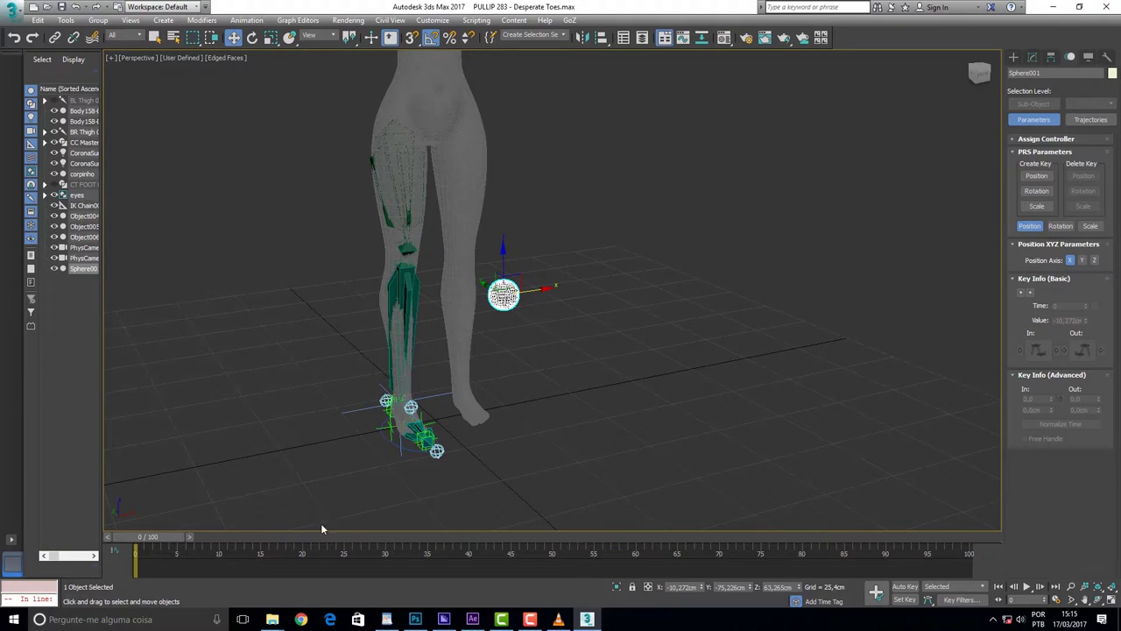